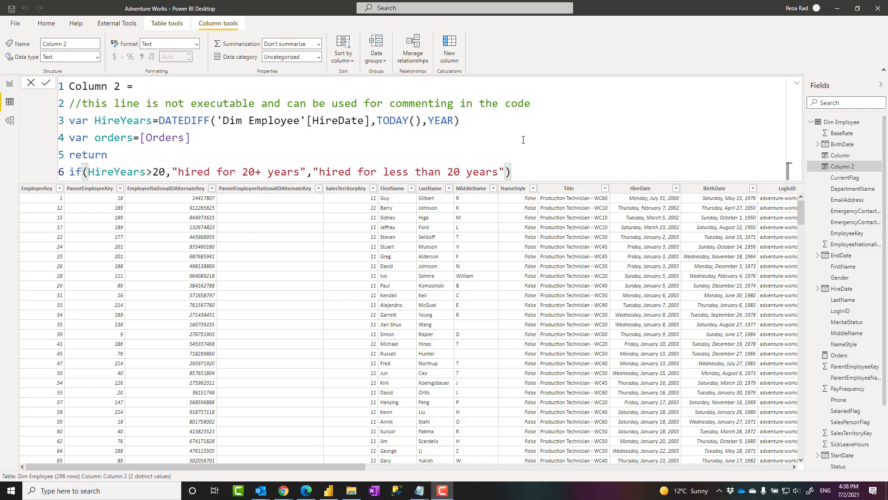
Highlight the Column 2 formula, its 'Dim Employee'[HireDate] reference and the IF's closing parenthesis.
{"action": "left_click", "coordinate": [193, 137]}
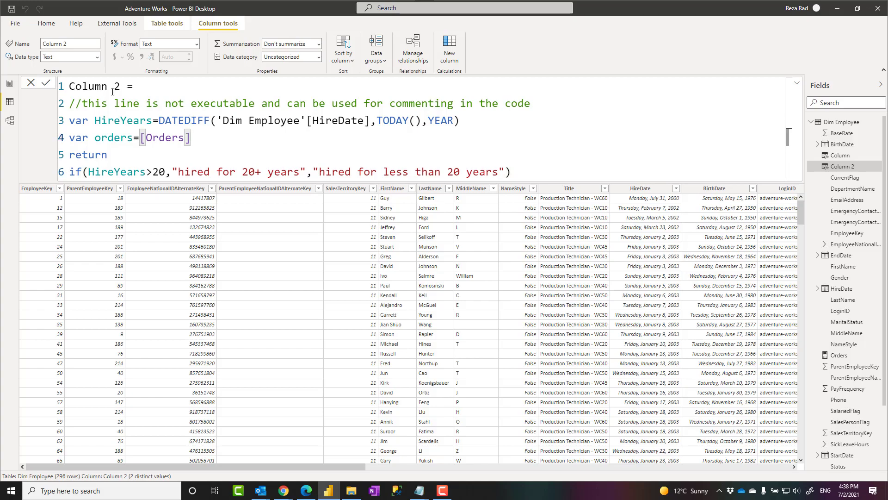
{"action": "left_click_drag", "start_coordinate": [69, 87], "coordinate": [514, 174]}
{"action": "left_click", "coordinate": [531, 174]}
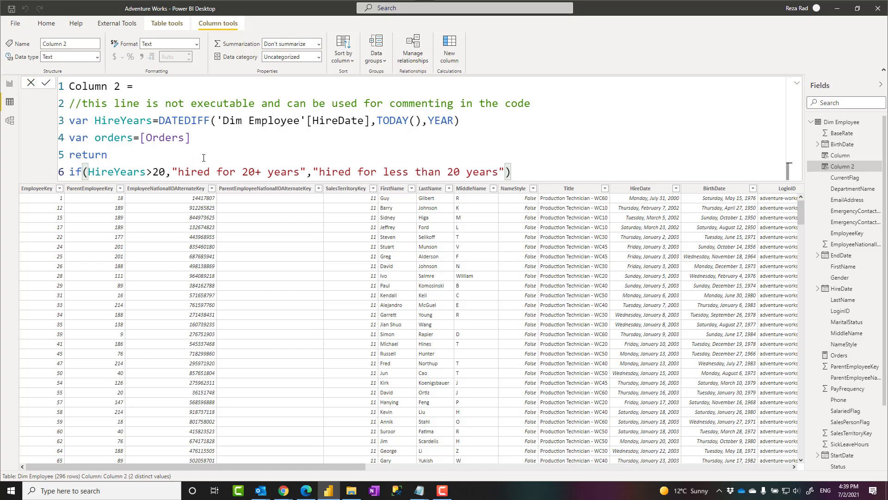
{"action": "left_click", "coordinate": [278, 117]}
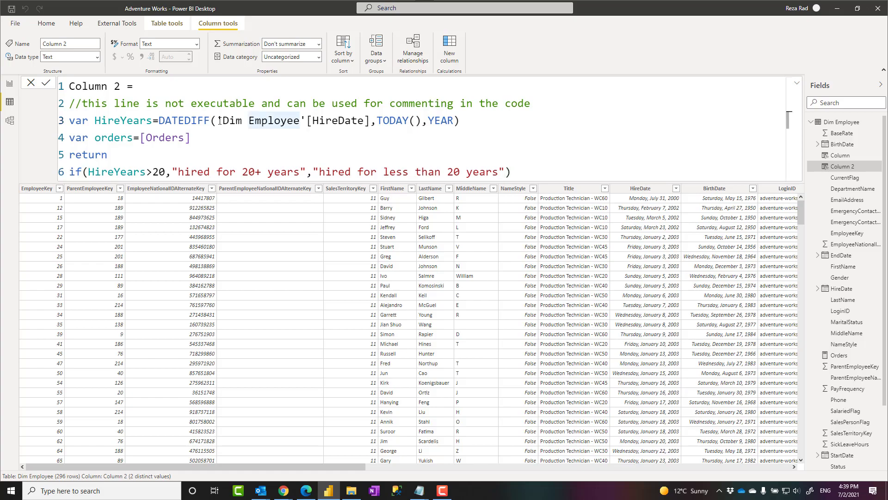
{"action": "left_click_drag", "start_coordinate": [218, 120], "coordinate": [371, 121]}
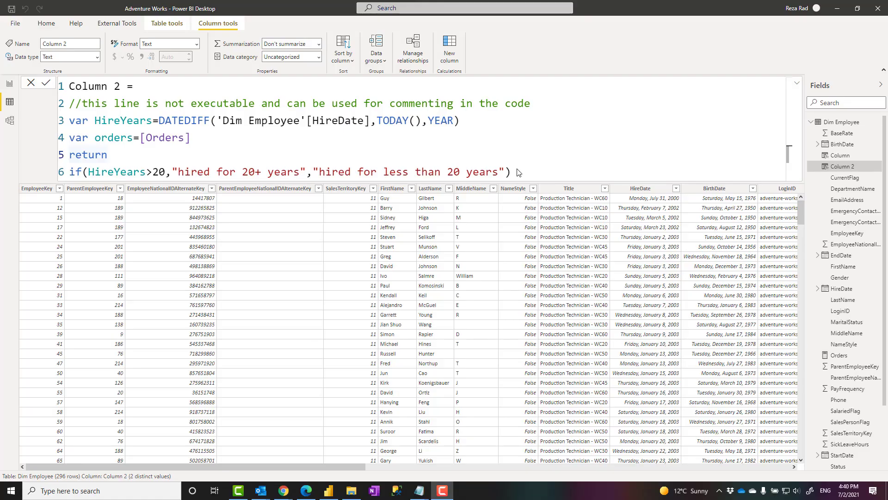
{"action": "left_click", "coordinate": [512, 172]}
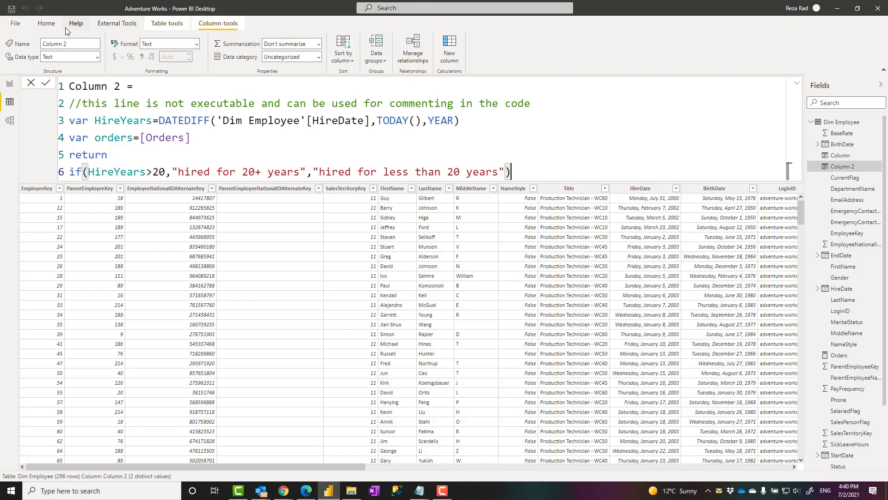
{"action": "left_click", "coordinate": [51, 26]}
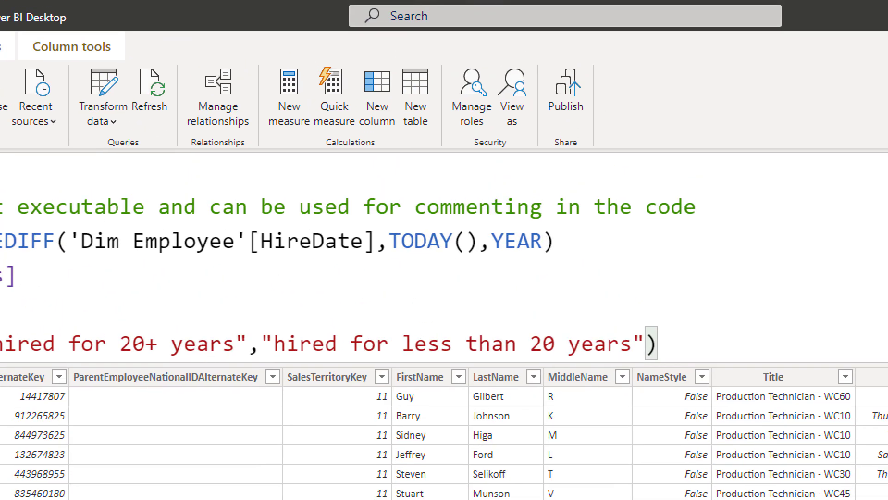
{"action": "mouse_move", "coordinate": [253, 51]}
{"action": "left_mouse_down"}
{"action": "mouse_move", "coordinate": [415, 148]}
{"action": "mouse_move", "coordinate": [445, 156]}
{"action": "left_mouse_up"}
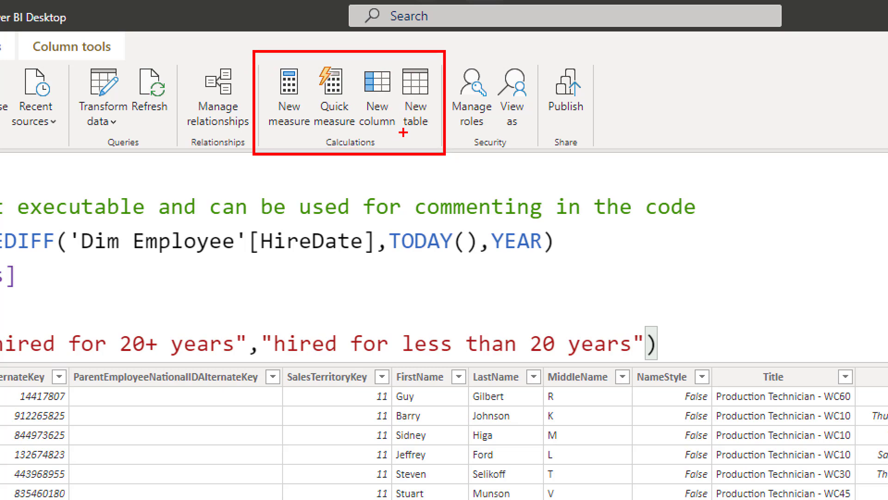
{"action": "left_click_drag", "start_coordinate": [403, 133], "coordinate": [429, 133]}
{"action": "left_click_drag", "start_coordinate": [361, 132], "coordinate": [395, 132]}
{"action": "left_click_drag", "start_coordinate": [269, 132], "coordinate": [352, 133]}
{"action": "key", "text": "ctrl+z"}
{"action": "left_click_drag", "start_coordinate": [269, 133], "coordinate": [355, 132]}
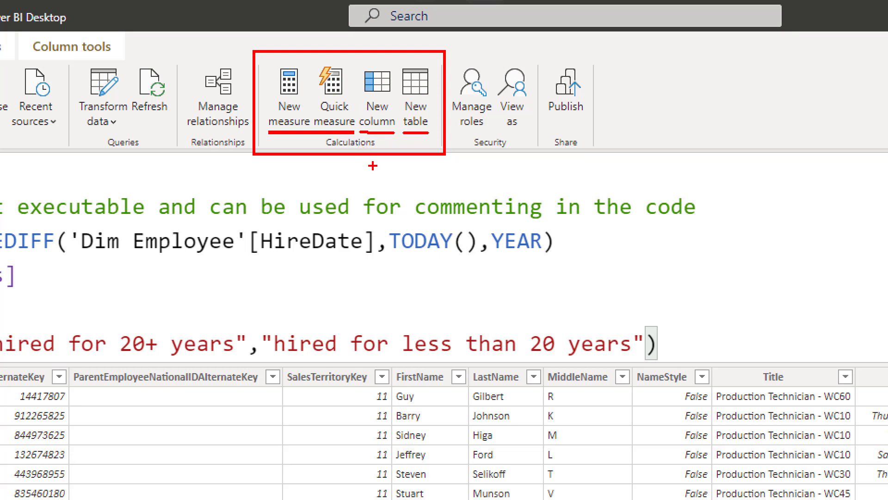
{"action": "mouse_move", "coordinate": [450, 48]}
{"action": "left_mouse_down"}
{"action": "mouse_move", "coordinate": [485, 124]}
{"action": "mouse_move", "coordinate": [530, 169]}
{"action": "mouse_move", "coordinate": [536, 156]}
{"action": "left_mouse_up"}
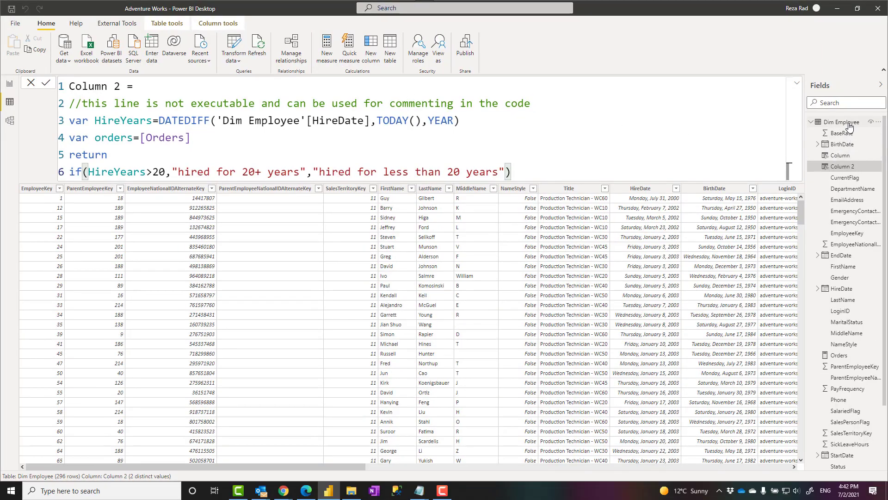
Start a new column in Dim Employee with the expression 1.
{"action": "left_click", "coordinate": [848, 123]}
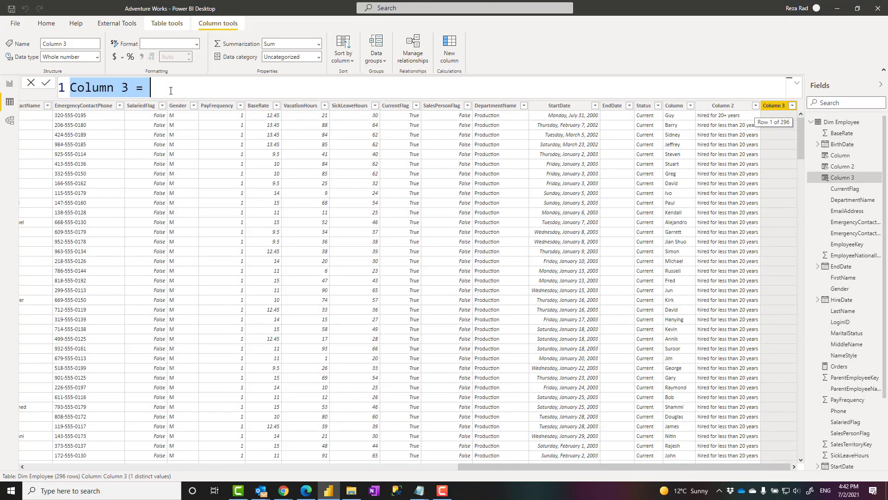
{"action": "left_click", "coordinate": [171, 91]}
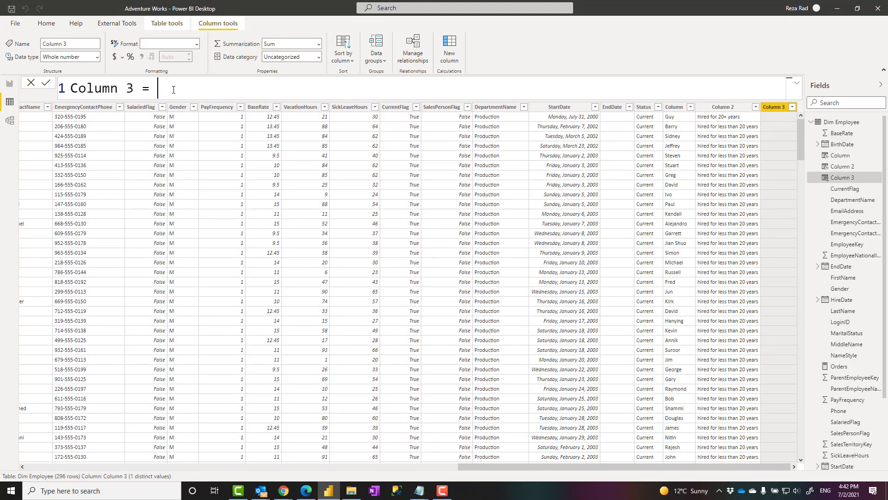
{"action": "type", "text": "1"}
{"action": "left_click_drag", "start_coordinate": [143, 88], "coordinate": [168, 88]}
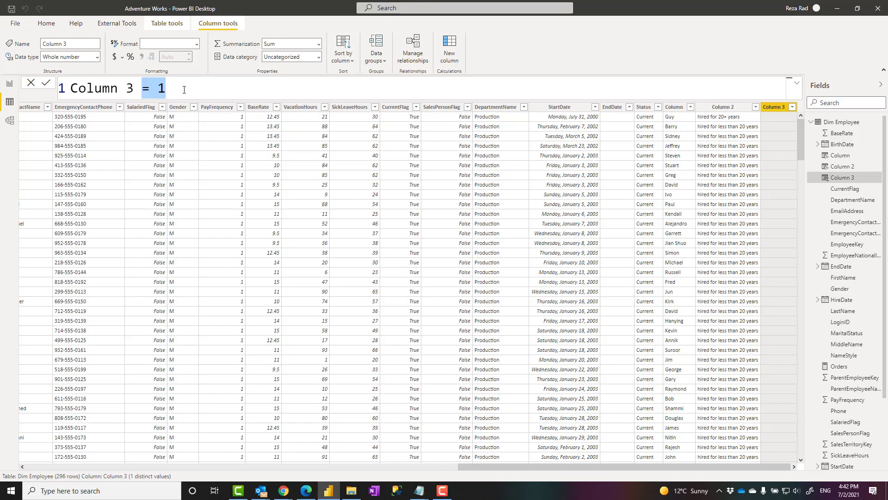
{"action": "left_click", "coordinate": [185, 90]}
Replace the expression with "text sample", then with 1+2.
{"action": "double_click", "coordinate": [177, 93]}
{"action": "type", "text": "\"text"}
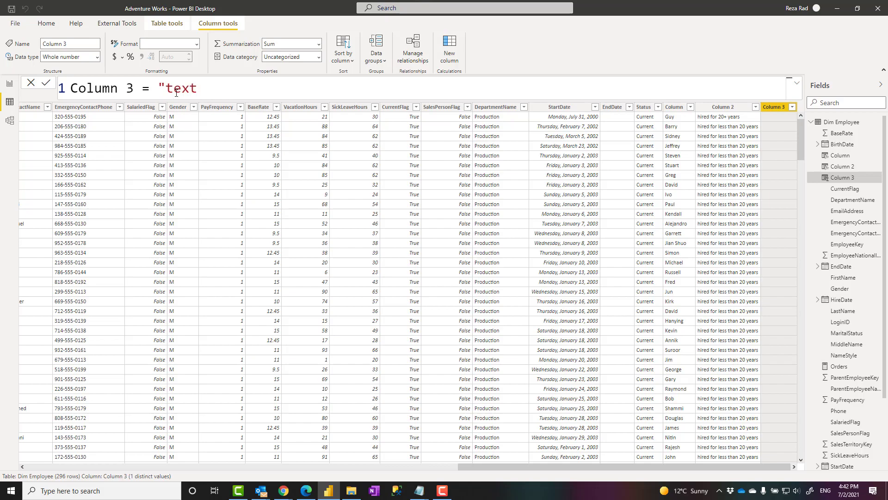
{"action": "type", "text": " sample\""}
{"action": "key", "text": "shift+Left"}
{"action": "key", "text": "shift+Left"}
{"action": "key", "text": "shift+Left"}
{"action": "key", "text": "shift+Left"}
{"action": "key", "text": "shift+Left"}
{"action": "key", "text": "shift+Left"}
{"action": "key", "text": "shift+Left"}
{"action": "key", "text": "shift+Left"}
{"action": "key", "text": "shift+Left"}
{"action": "key", "text": "shift+Left"}
{"action": "key", "text": "shift+Left"}
{"action": "key", "text": "shift+Left"}
{"action": "key", "text": "shift+Left"}
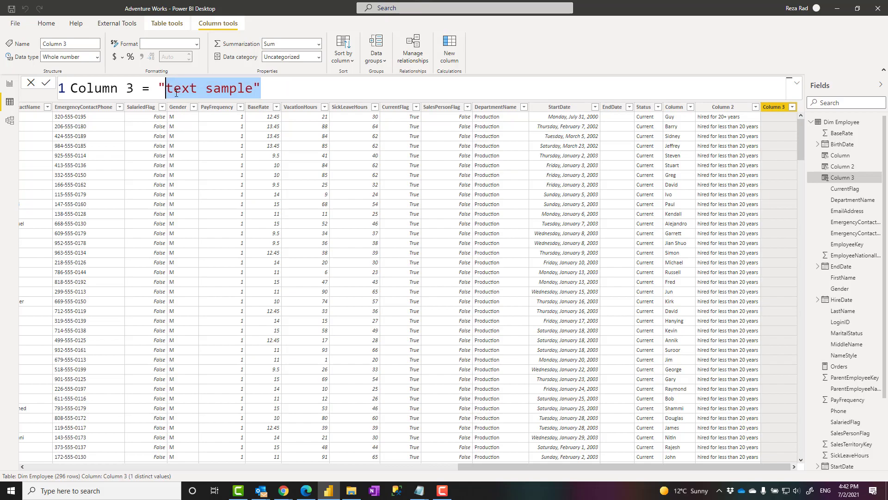
{"action": "type", "text": "1+2"}
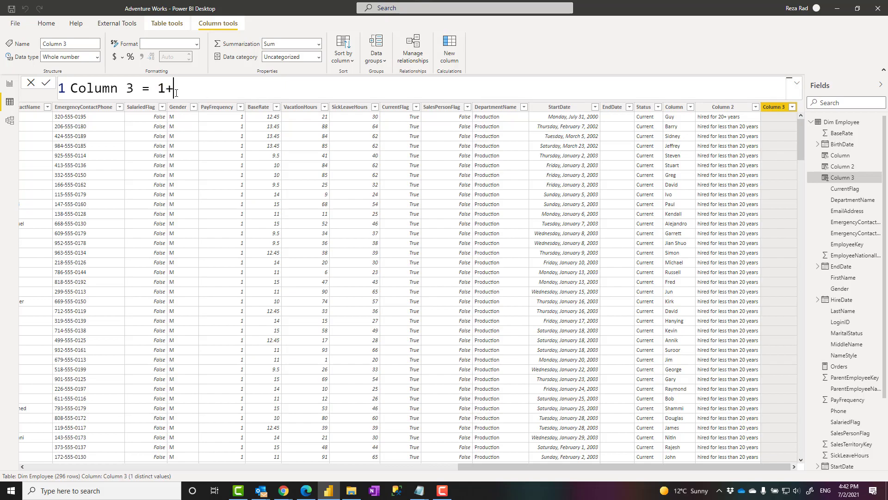
{"action": "key", "text": "shift+Left"}
{"action": "key", "text": "shift+Left"}
{"action": "key", "text": "shift+Left"}
{"action": "key", "text": "shift+Left"}
{"action": "key", "text": "shift+Left"}
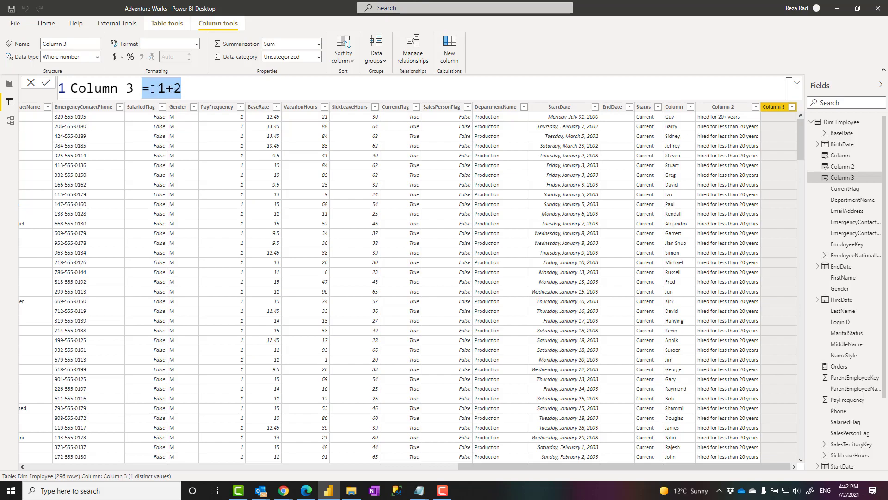
{"action": "left_click", "coordinate": [210, 88]}
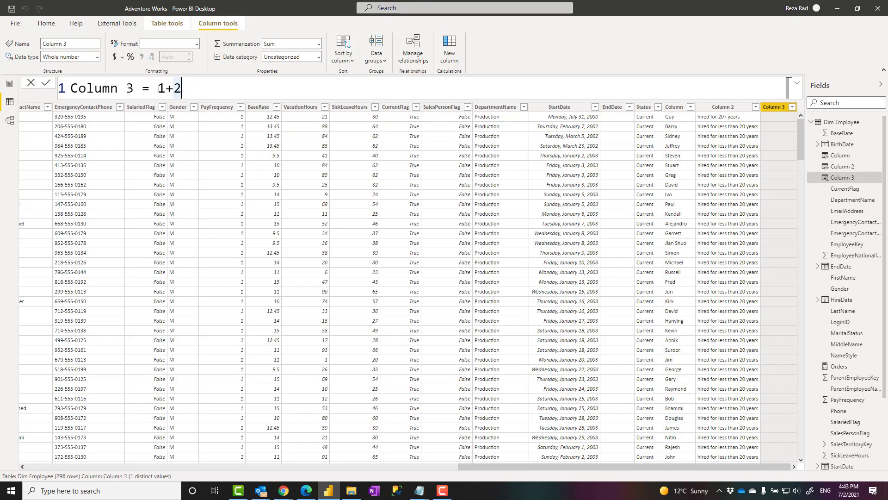
Replace 1+2 with 1, then with the quoted value "text".
{"action": "left_click_drag", "start_coordinate": [158, 88], "coordinate": [184, 89]}
{"action": "type", "text": "1"}
{"action": "key", "text": "shift+Left"}
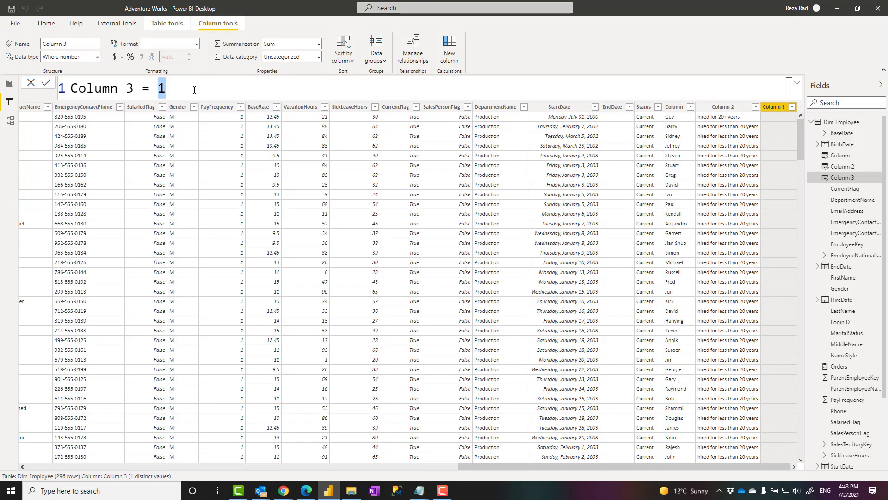
{"action": "type", "text": "\"tet"}
{"action": "key", "text": "BackSpace"}
{"action": "type", "text": "xt\""}
Swap "text" back to 1+2, then replace it with SUBSTITUTE(.
{"action": "key", "text": "shift+Left"}
{"action": "key", "text": "shift+Left"}
{"action": "key", "text": "shift+Left"}
{"action": "key", "text": "shift+Left"}
{"action": "key", "text": "shift+Left"}
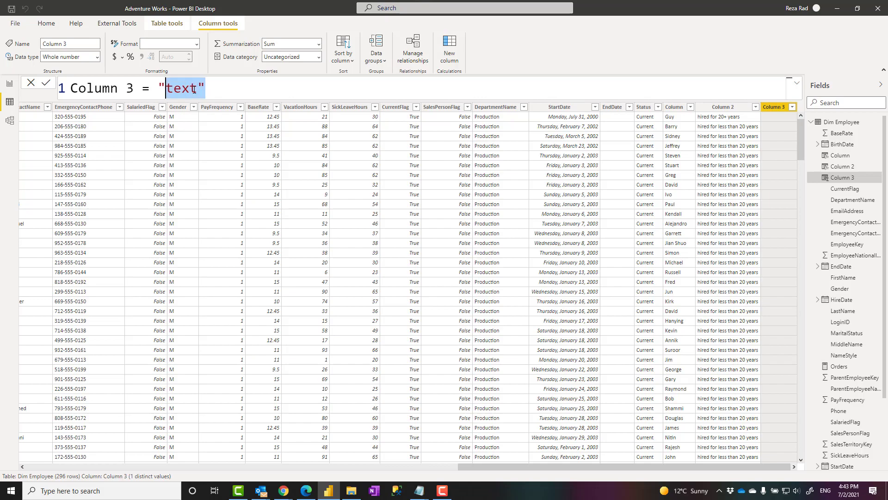
{"action": "key", "text": "shift+Left"}
{"action": "type", "text": "1+2"}
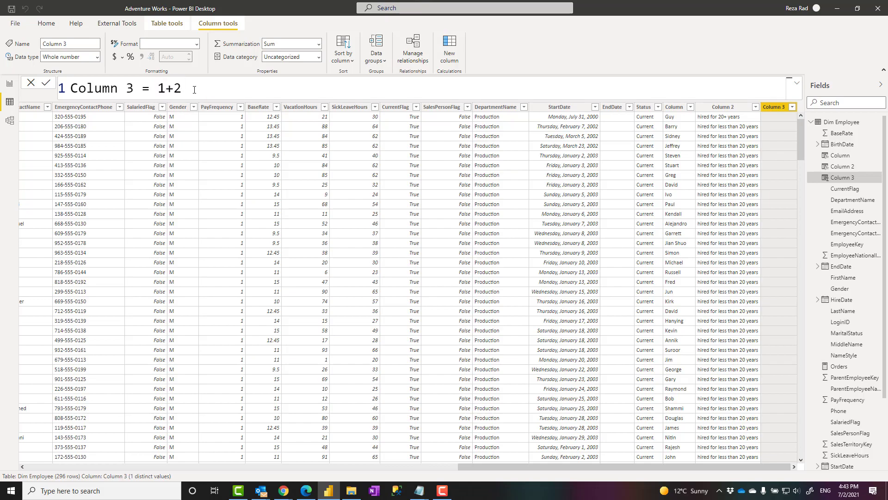
{"action": "key", "text": "shift+Left"}
{"action": "key", "text": "shift+Left"}
{"action": "key", "text": "shift+Left"}
{"action": "type", "text": "SUBS"}
{"action": "key", "text": "Tab"}
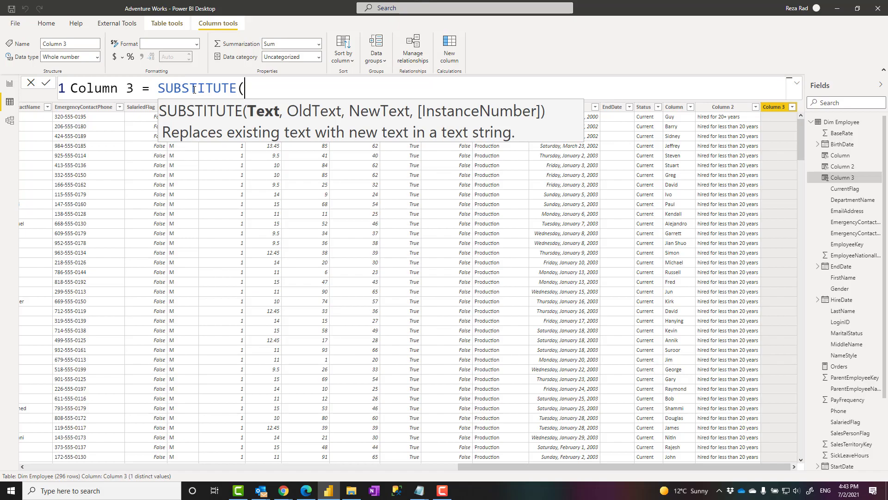
Replace SUBSTITUTE( with a reference to the [BirthDate] column.
{"action": "key", "text": "shift+Left"}
{"action": "key", "text": "ctrl+shift+Left"}
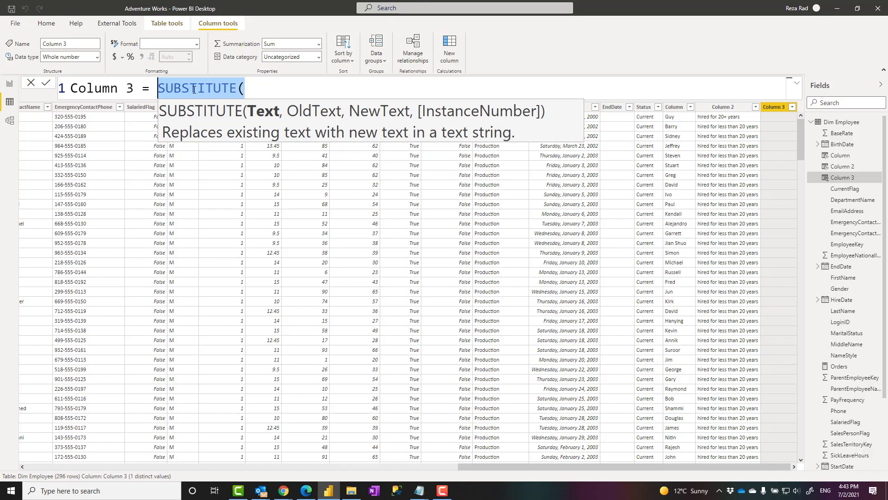
{"action": "type", "text": "["}
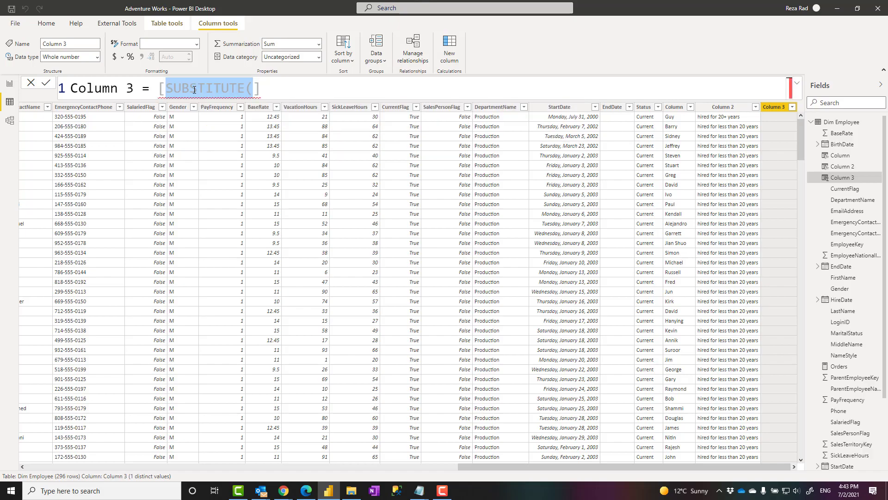
{"action": "type", "text": "birth"}
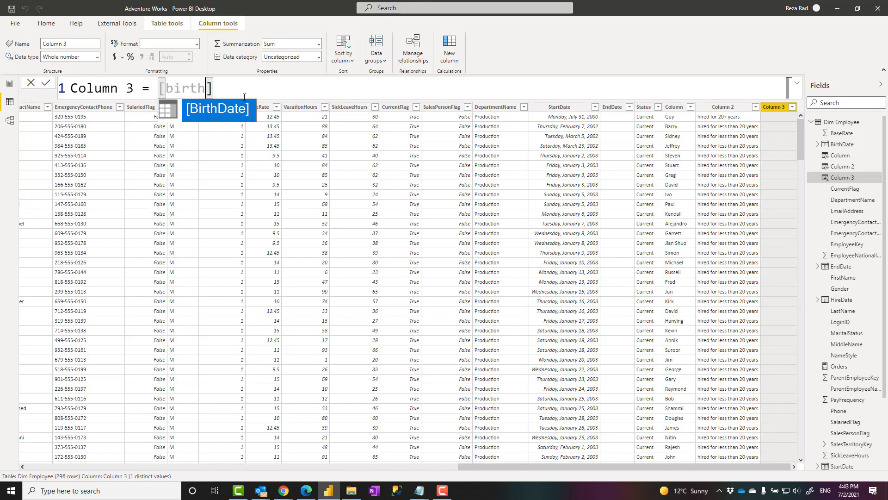
{"action": "left_click", "coordinate": [197, 122]}
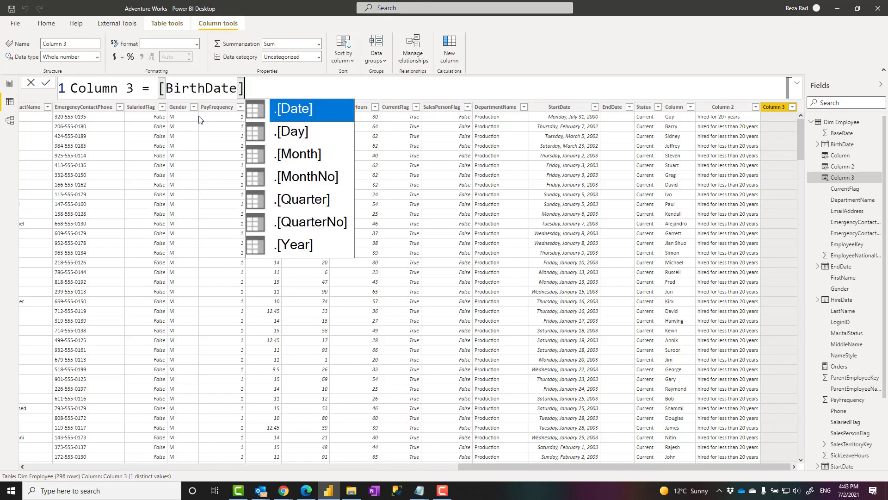
{"action": "key", "text": "Escape"}
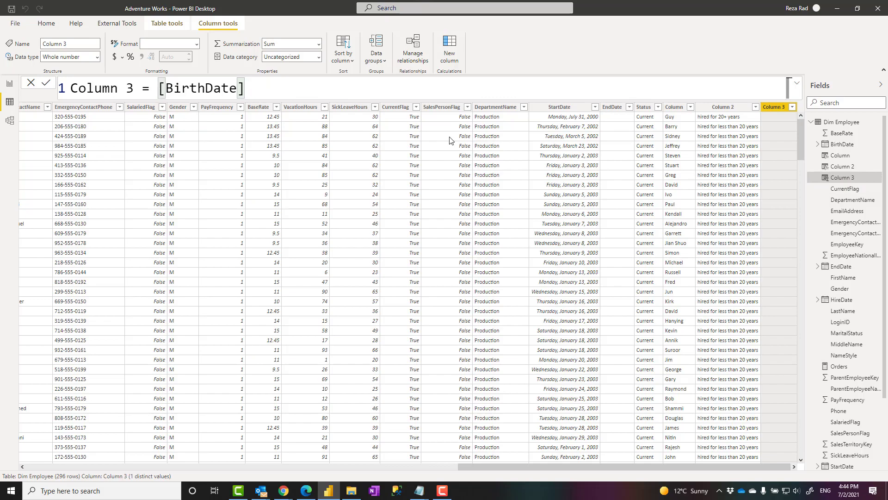
Prefix the reference with the table name so it reads 'Dim Employee'[BirthDate].
{"action": "scroll", "coordinate": [851, 352], "scroll_direction": "down", "scroll_amount": 3}
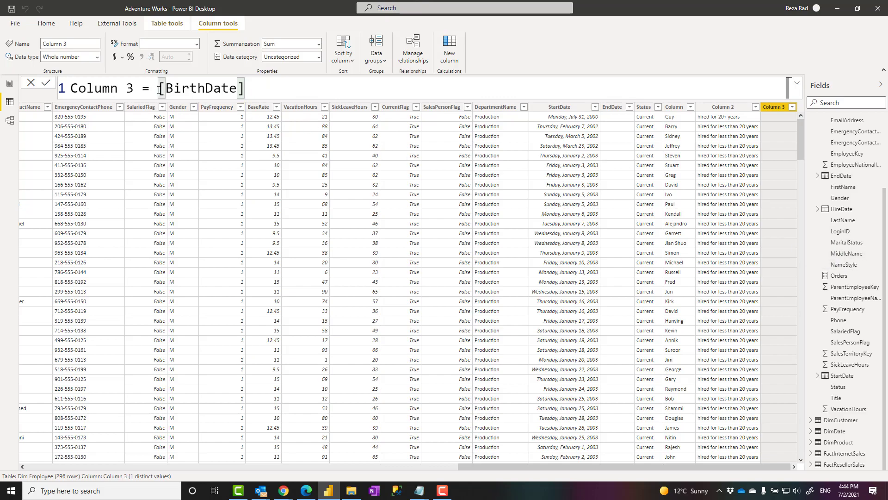
{"action": "scroll", "coordinate": [833, 176], "scroll_direction": "up", "scroll_amount": 3}
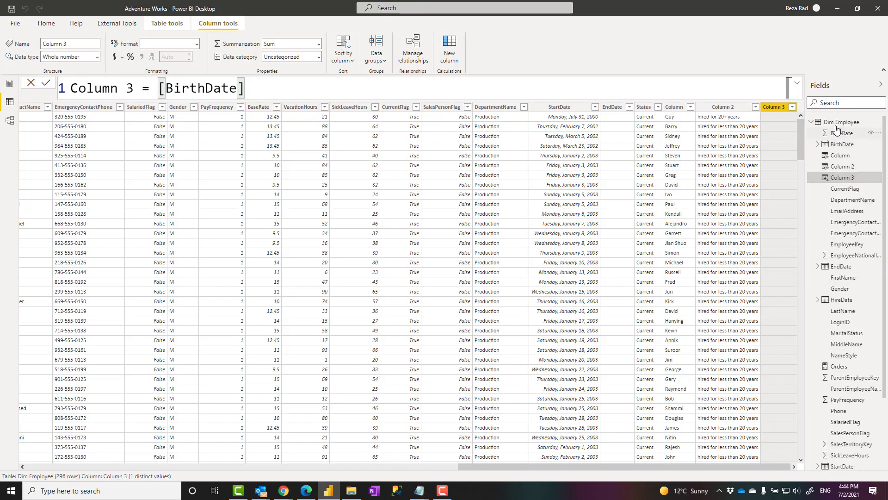
{"action": "mouse_move", "coordinate": [833, 129]}
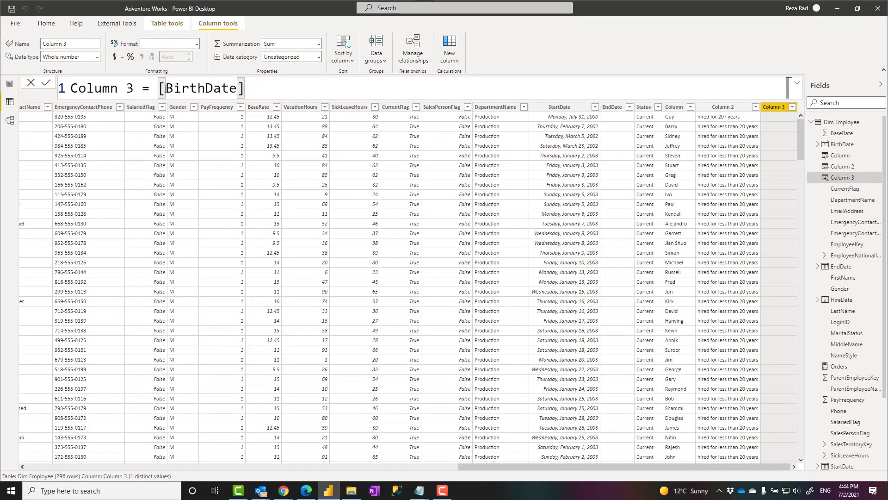
{"action": "type", "text": "dim"}
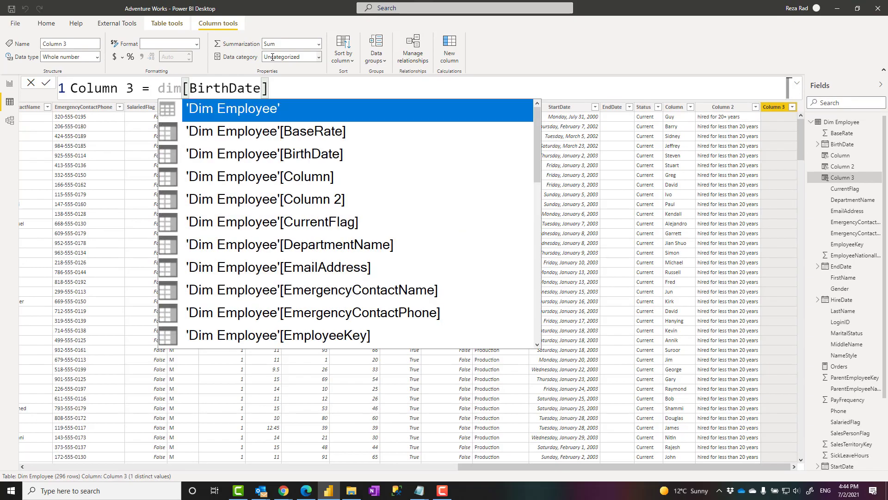
{"action": "key", "text": "Tab"}
{"action": "key", "text": "Escape"}
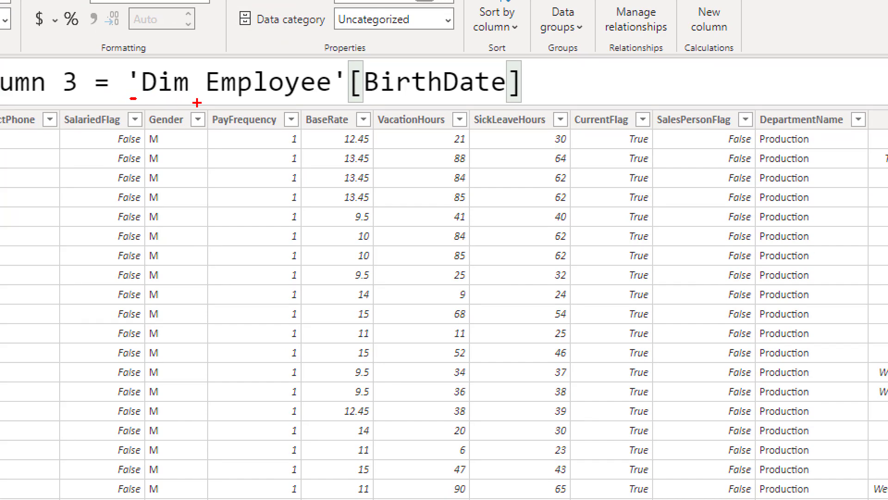
{"action": "mouse_move", "coordinate": [336, 97]}
{"action": "left_mouse_down"}
{"action": "mouse_move", "coordinate": [444, 139]}
{"action": "mouse_move", "coordinate": [483, 125]}
{"action": "mouse_move", "coordinate": [498, 104]}
{"action": "left_mouse_up"}
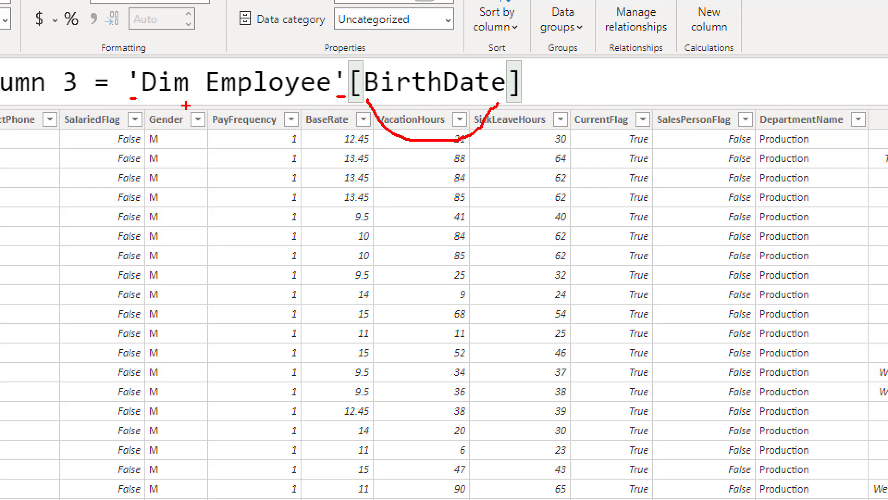
{"action": "mouse_move", "coordinate": [147, 102]}
{"action": "left_mouse_down"}
{"action": "mouse_move", "coordinate": [157, 118]}
{"action": "mouse_move", "coordinate": [312, 146]}
{"action": "mouse_move", "coordinate": [341, 110]}
{"action": "left_mouse_up"}
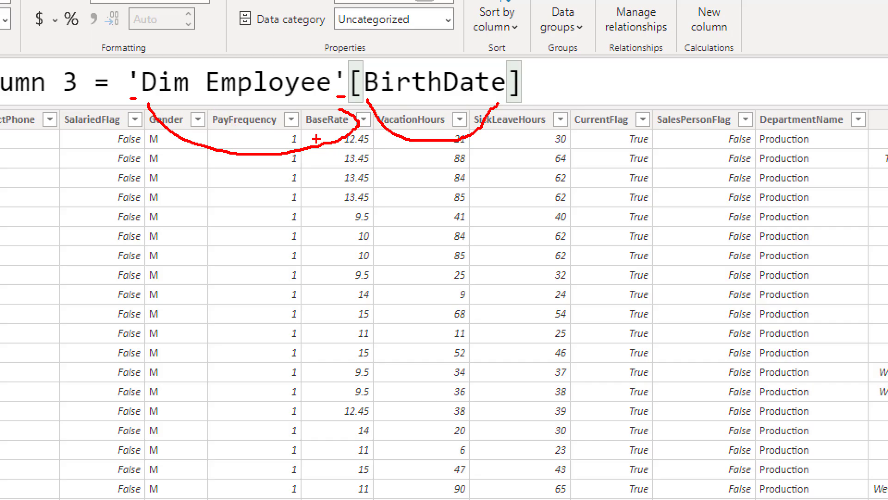
{"action": "key", "text": "Escape"}
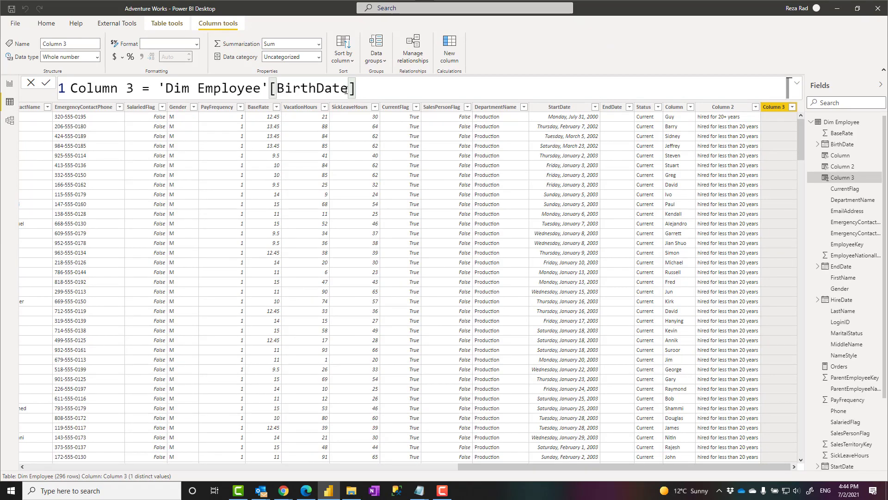
{"action": "left_click_drag", "start_coordinate": [348, 89], "coordinate": [158, 89]}
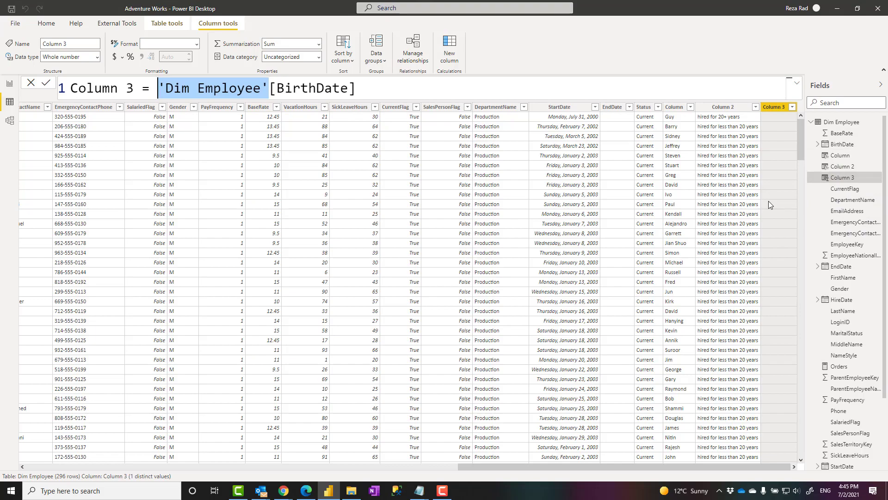
{"action": "left_click", "coordinate": [370, 90]}
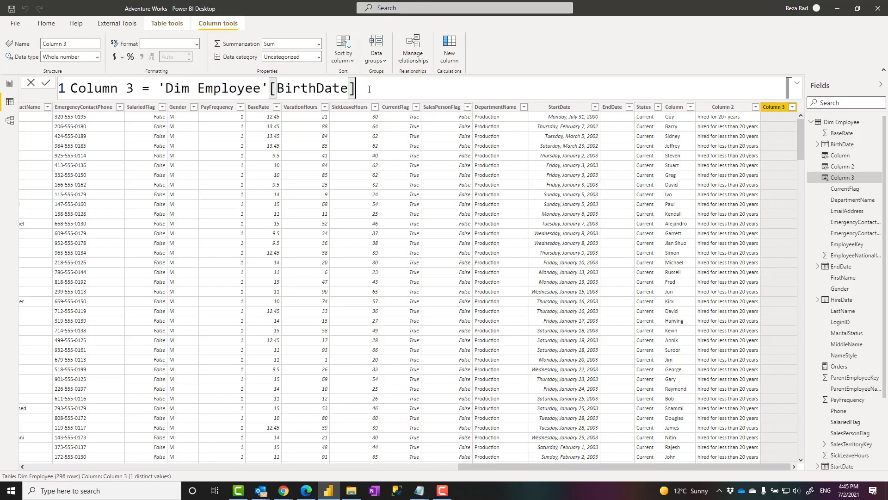
Replace the 'Dim Employee'[BirthDate] reference with 1+2.
{"action": "left_click", "coordinate": [160, 87], "text": "shift"}
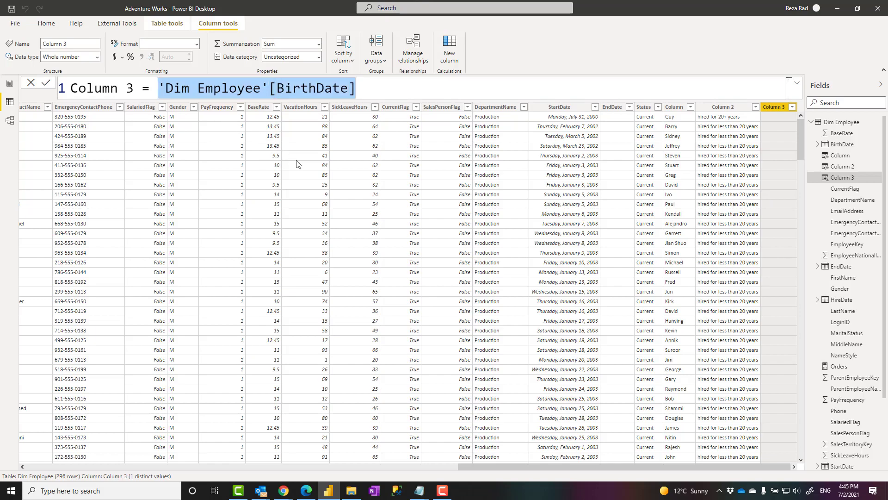
{"action": "type", "text": "1"}
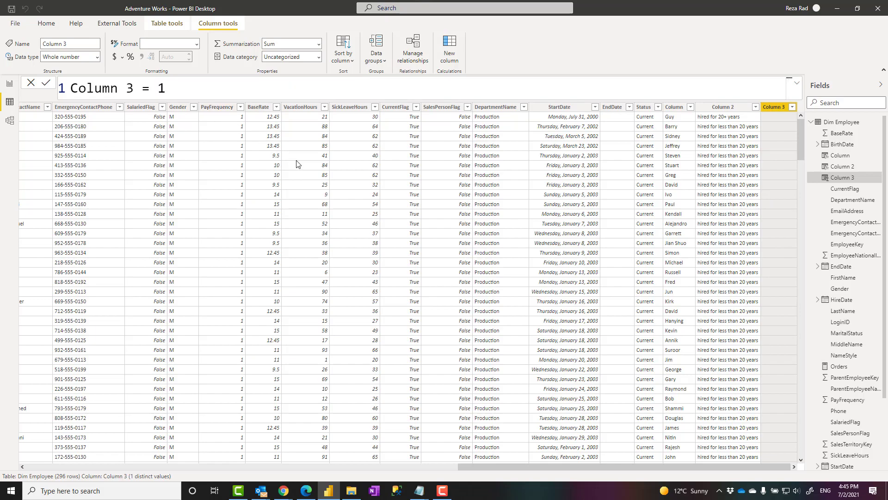
{"action": "type", "text": "+2"}
{"action": "left_click_drag", "start_coordinate": [174, 87], "coordinate": [166, 87]}
{"action": "scroll", "coordinate": [216, 90], "scroll_direction": "up", "scroll_amount": 1}
{"action": "scroll", "coordinate": [206, 92], "scroll_direction": "up", "scroll_amount": 2}
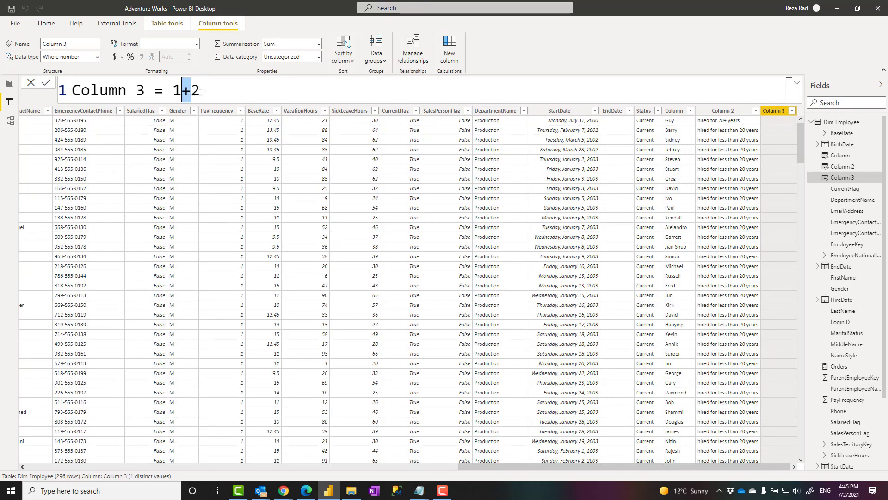
Change the expression to two quoted name strings joined by & " " & and commit it.
{"action": "left_click_drag", "start_coordinate": [202, 90], "coordinate": [174, 91]}
{"action": "type", "text": "\"Reza\""}
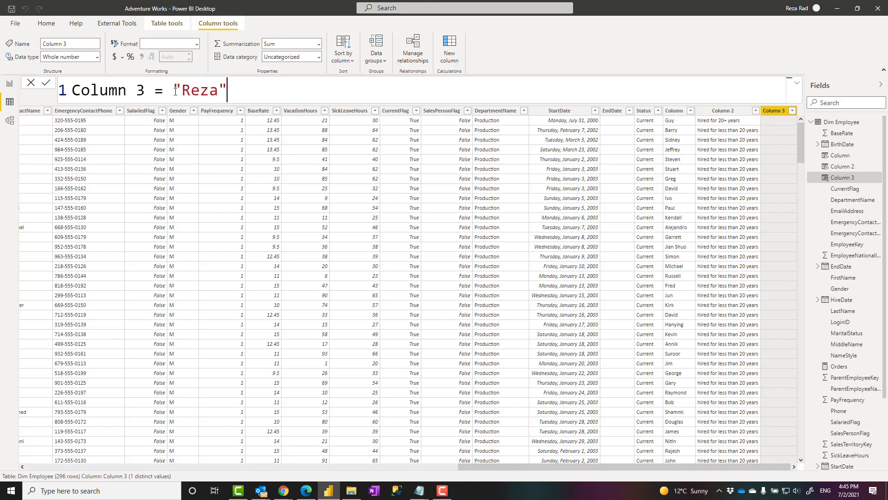
{"action": "type", "text": "&\" \"&\"Rad"}
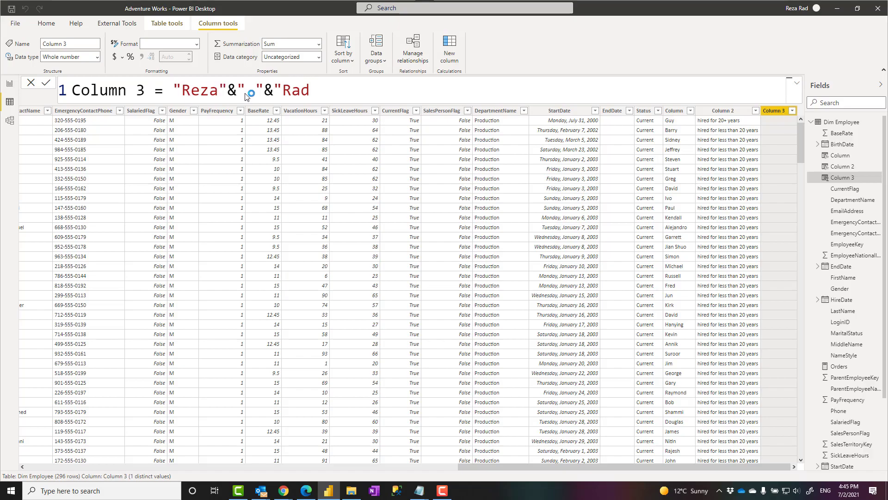
{"action": "type", "text": "\""}
{"action": "key", "text": "Return"}
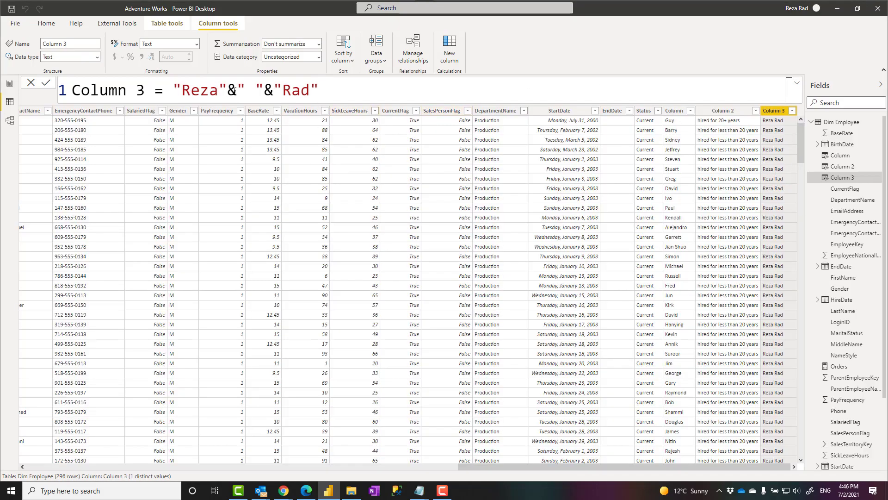
{"action": "left_click", "coordinate": [231, 90]}
{"action": "left_click", "coordinate": [273, 89]}
{"action": "key", "text": "shift+Left"}
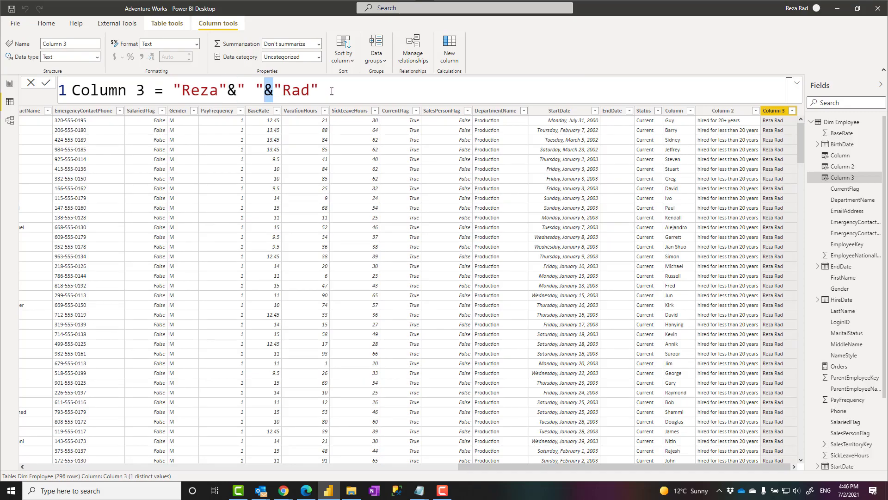
{"action": "left_click_drag", "start_coordinate": [333, 91], "coordinate": [172, 90]}
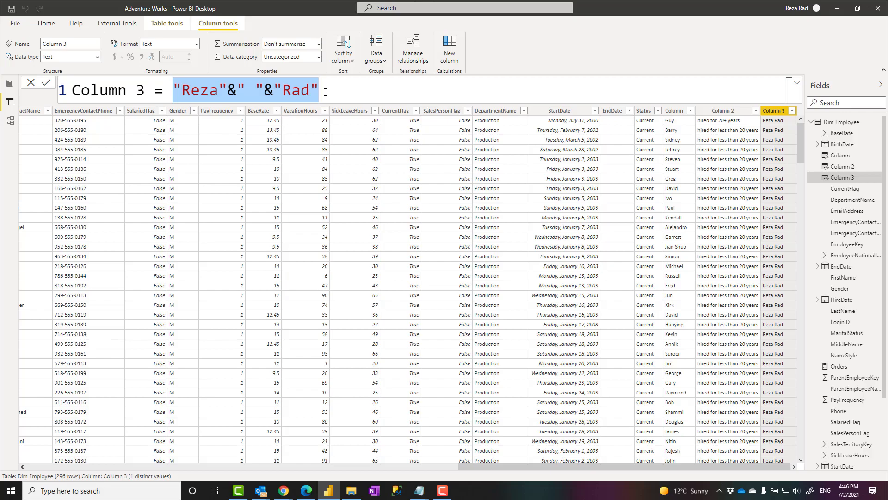
Enter 1>2 && 2<3, then change the && operator to ||.
{"action": "type", "text": "1>"}
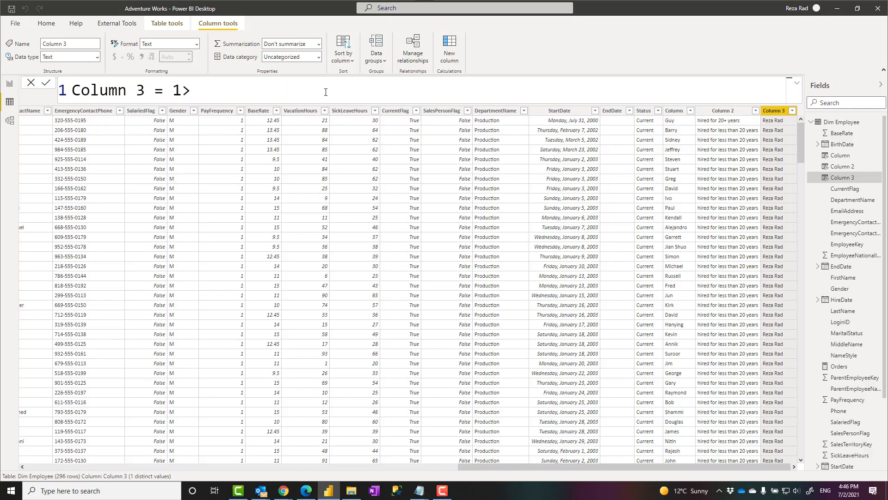
{"action": "type", "text": "2 && 2<3"}
{"action": "key", "text": "shift+Left"}
{"action": "key", "text": "shift+Left"}
{"action": "key", "text": "shift+Left"}
{"action": "key", "text": "shift+Left"}
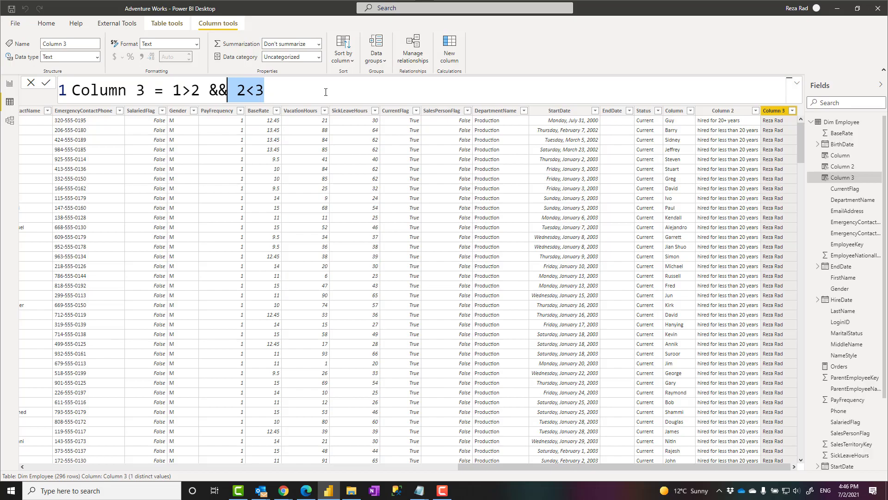
{"action": "key", "text": "shift+Right"}
{"action": "key", "text": "Left"}
{"action": "key", "text": "Left"}
{"action": "key", "text": "Left"}
{"action": "key", "text": "Left"}
{"action": "key", "text": "Left"}
{"action": "key", "text": "shift+Left"}
{"action": "key", "text": "shift+Left"}
{"action": "key", "text": "shift+Left"}
{"action": "key", "text": "Right"}
{"action": "key", "text": "Right"}
{"action": "key", "text": "Right"}
{"action": "key", "text": "Right"}
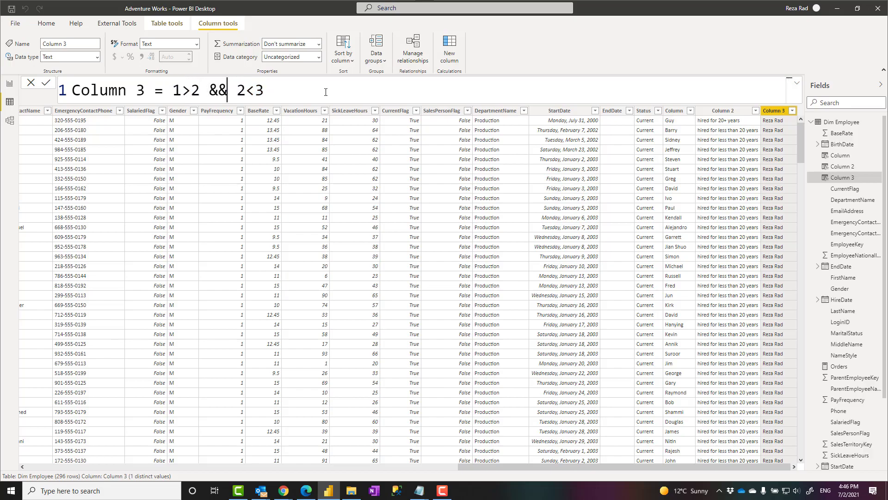
{"action": "key", "text": "shift+Left"}
{"action": "key", "text": "shift+Left"}
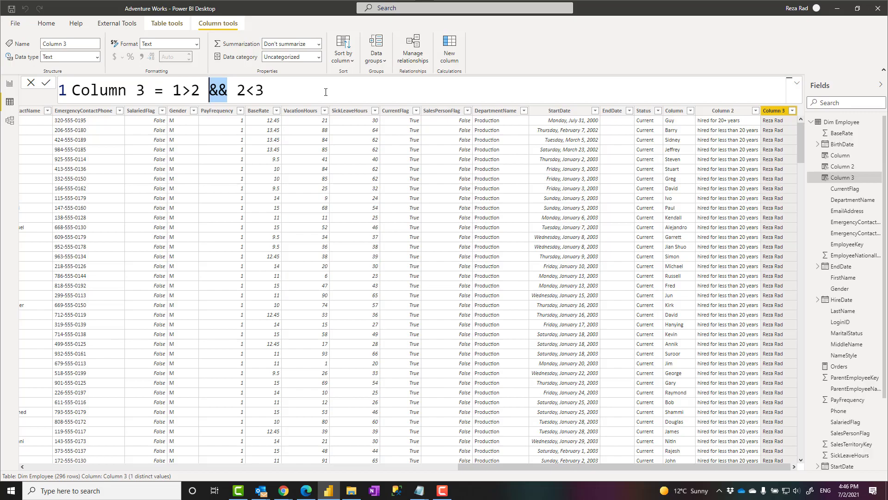
{"action": "type", "text": "||"}
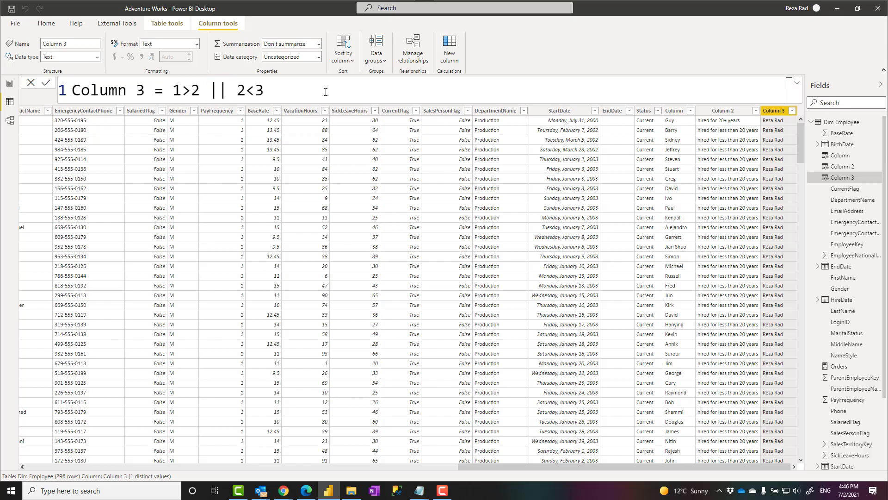
Replace the condition with 1 in {1,2,3}.
{"action": "key", "text": "Left"}
{"action": "key", "text": "Left"}
{"action": "key", "text": "Left"}
{"action": "key", "text": "Left"}
{"action": "key", "text": "Left"}
{"action": "key", "text": "Left"}
{"action": "key", "text": "shift+End"}
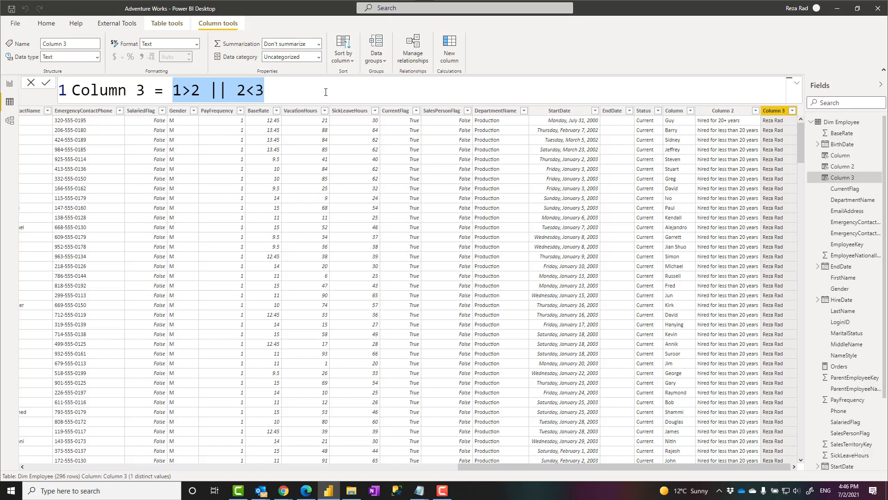
{"action": "type", "text": "1 in "}
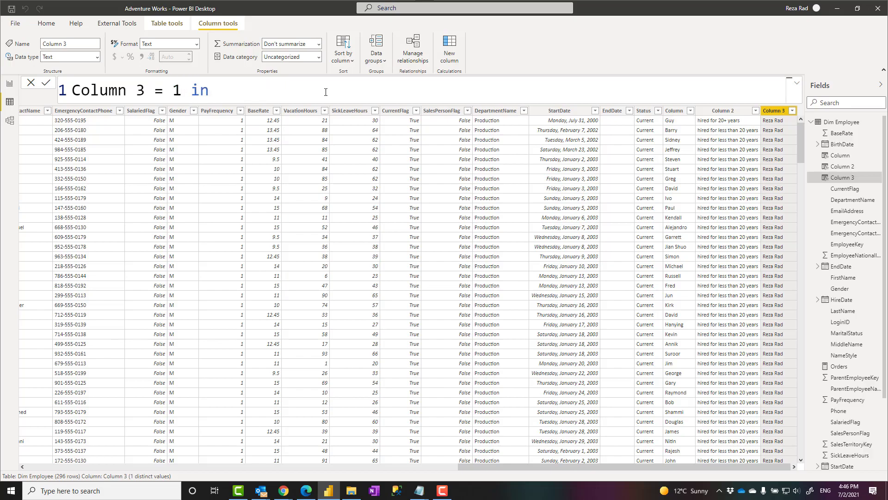
{"action": "type", "text": "{1,2,3}"}
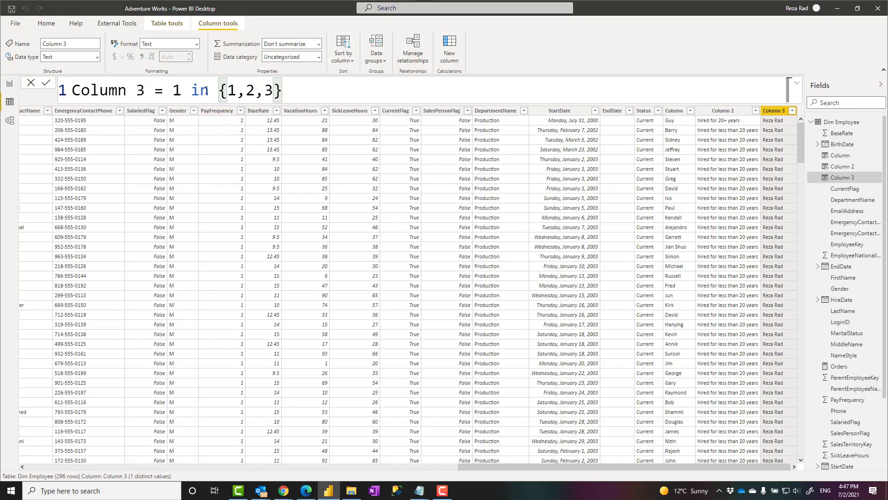
{"action": "left_click", "coordinate": [174, 91]}
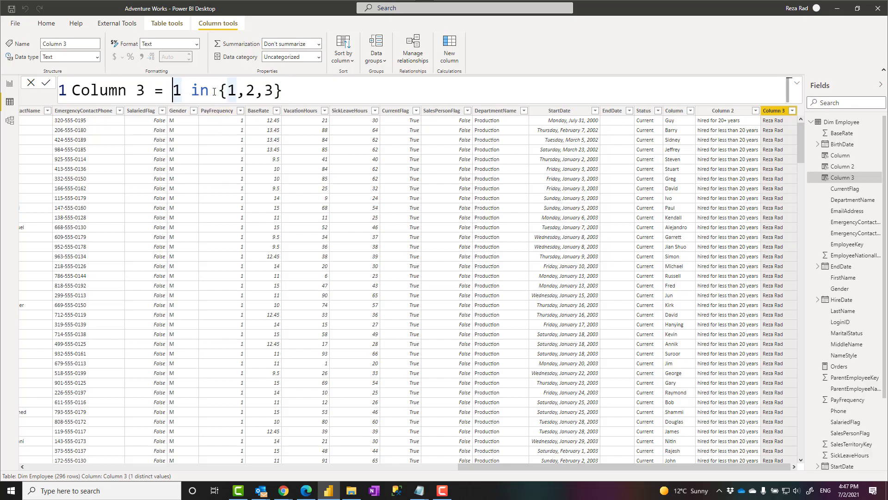
Add the line '// checking if value is in the list' above the expression.
{"action": "key", "text": "shift+Return"}
{"action": "key", "text": "shift+Return"}
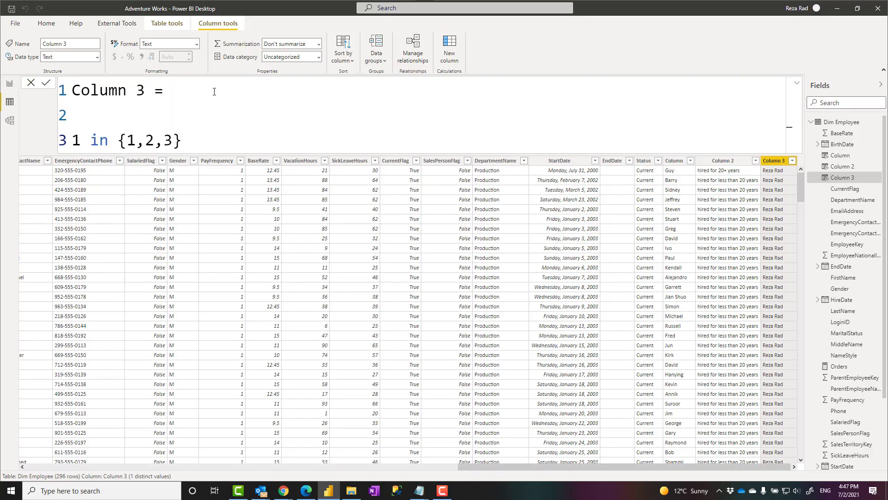
{"action": "key", "text": "Up"}
{"action": "type", "text": "//"}
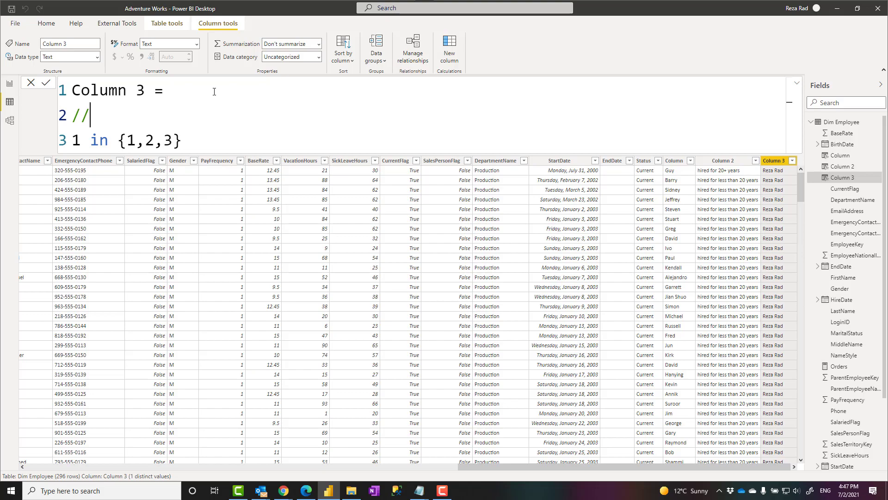
{"action": "type", "text": " checking if "}
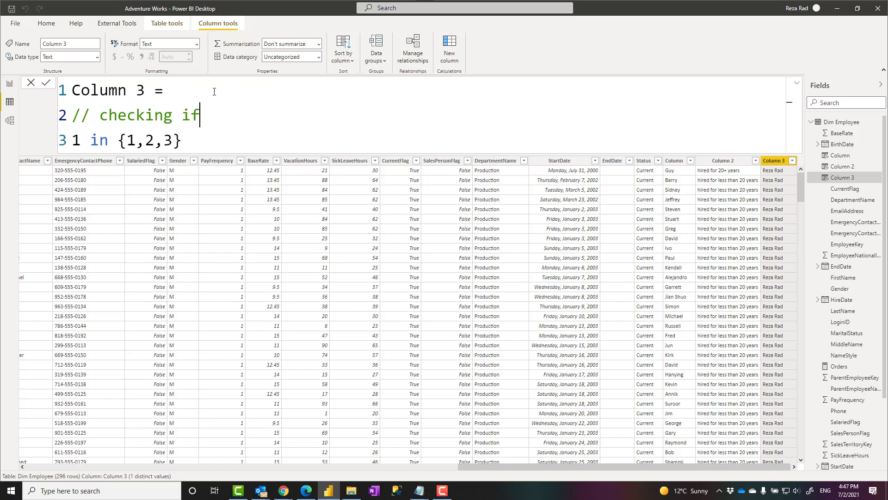
{"action": "type", "text": "value is in the list"}
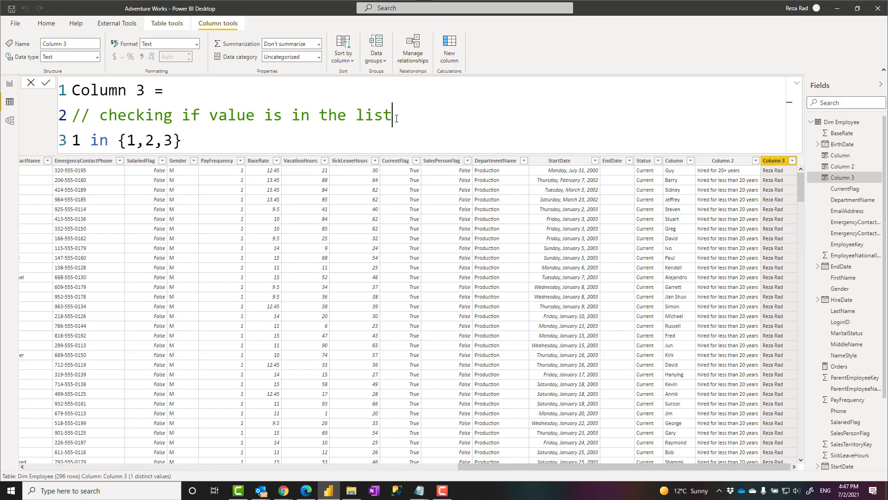
{"action": "left_click_drag", "start_coordinate": [387, 119], "coordinate": [72, 115]}
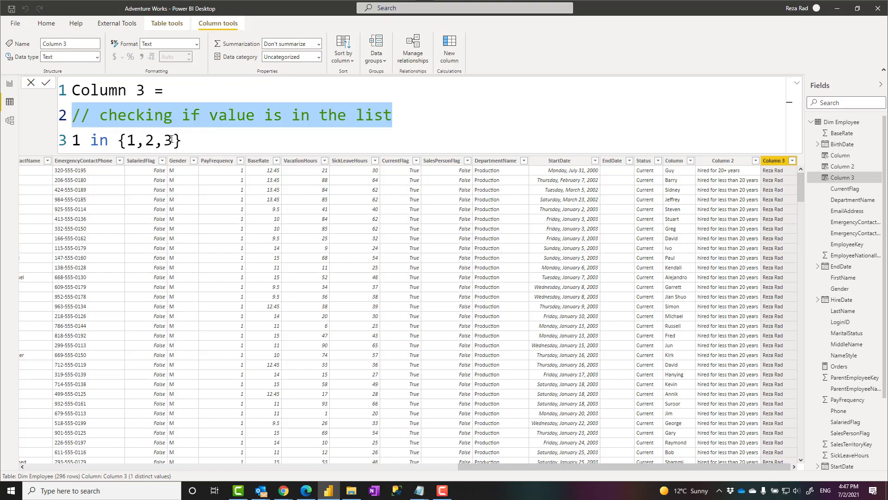
{"action": "left_click", "coordinate": [195, 140]}
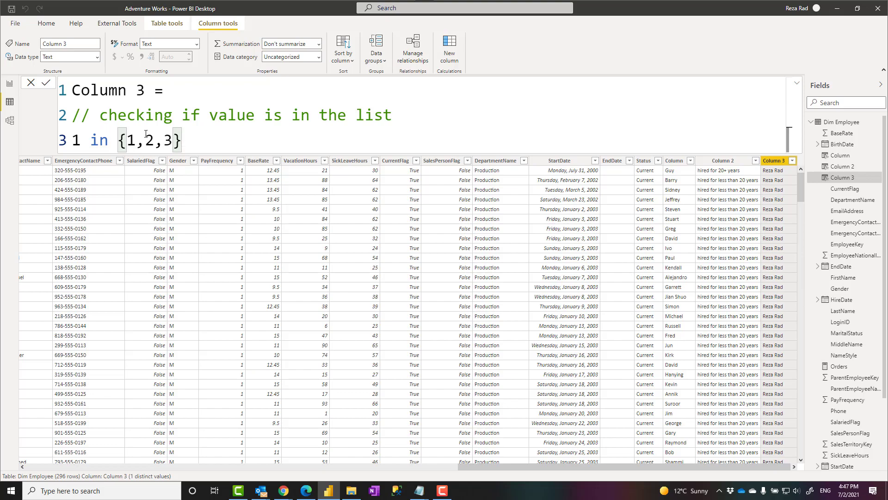
{"action": "left_click", "coordinate": [416, 121]}
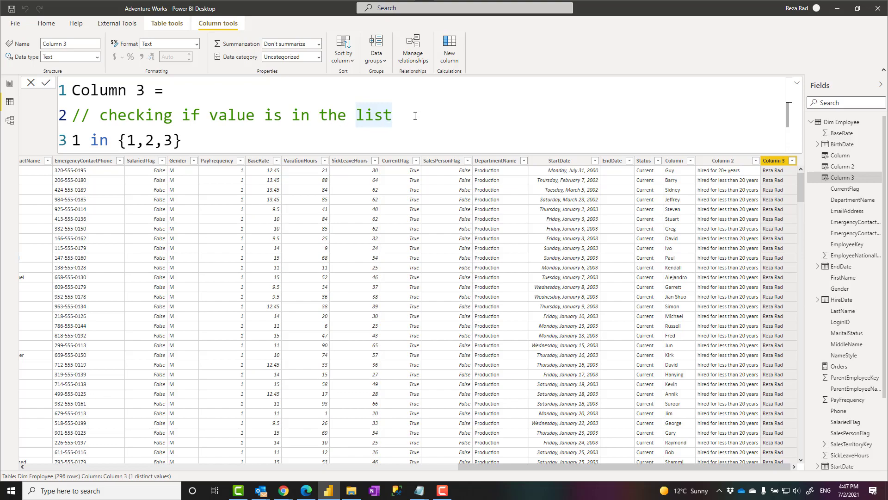
Add a /* */ block comment holding filler lines fdsa, sdaf and fda.
{"action": "key", "text": "shift+Return"}
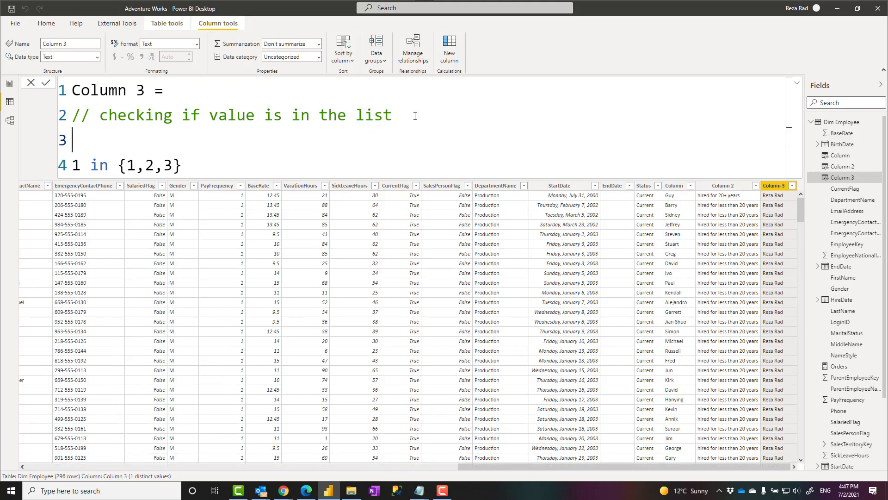
{"action": "type", "text": "/*"}
{"action": "key", "text": "shift+Return"}
{"action": "key", "text": "shift+Return"}
{"action": "key", "text": "shift+Return"}
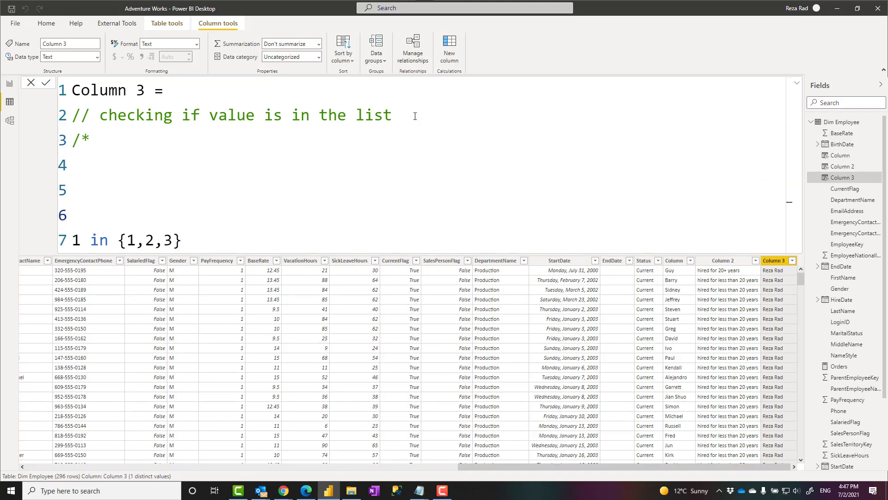
{"action": "type", "text": "*/"}
{"action": "key", "text": "Up"}
{"action": "key", "text": "Up"}
{"action": "type", "text": "fdsa"}
{"action": "key", "text": "Down"}
{"action": "type", "text": "sdaf"}
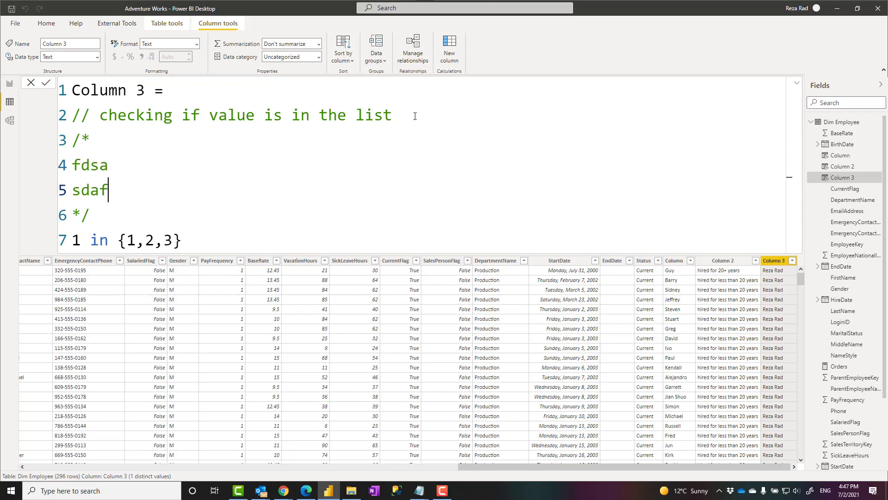
{"action": "left_click", "coordinate": [139, 137]}
{"action": "type", "text": "fda"}
Commit Column 3, then show Column 2 and highlight HireYears and its DATEDIFF expression.
{"action": "key", "text": "Return"}
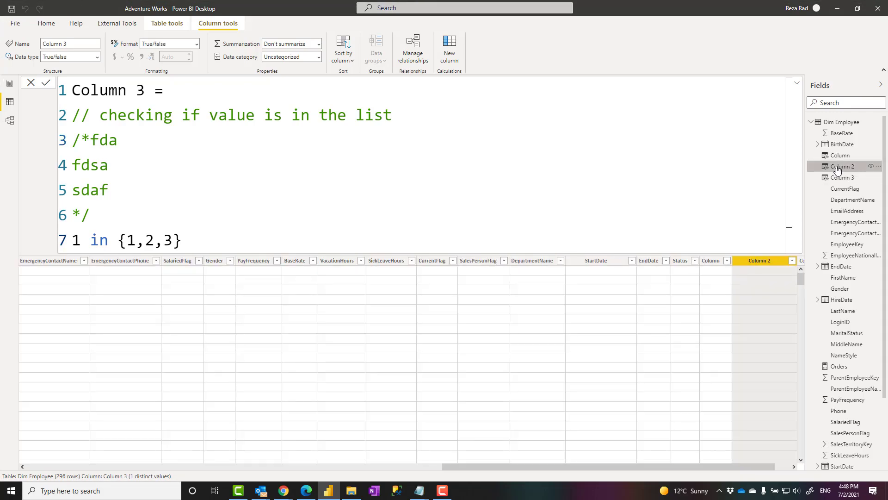
{"action": "left_click", "coordinate": [839, 166]}
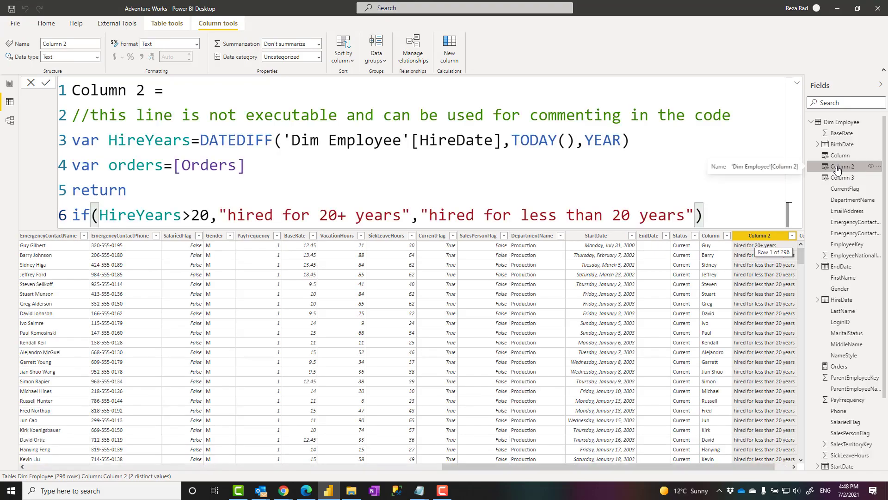
{"action": "double_click", "coordinate": [112, 139]}
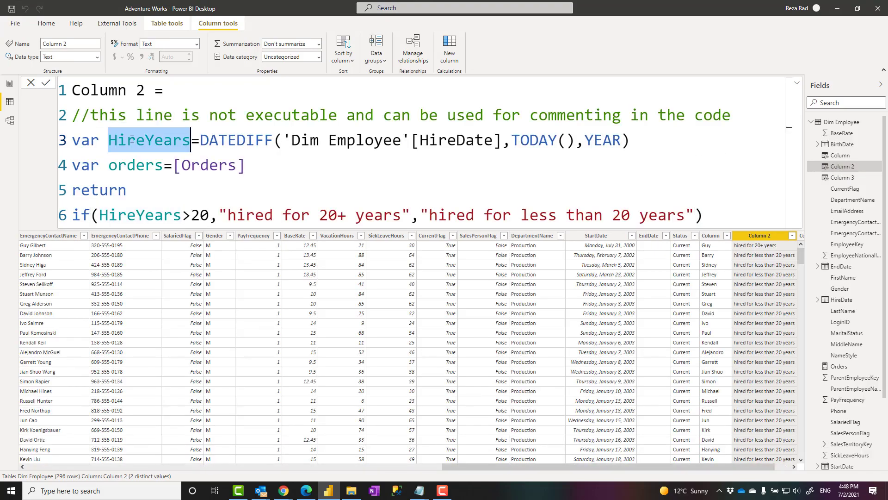
{"action": "left_click_drag", "start_coordinate": [200, 140], "coordinate": [631, 146]}
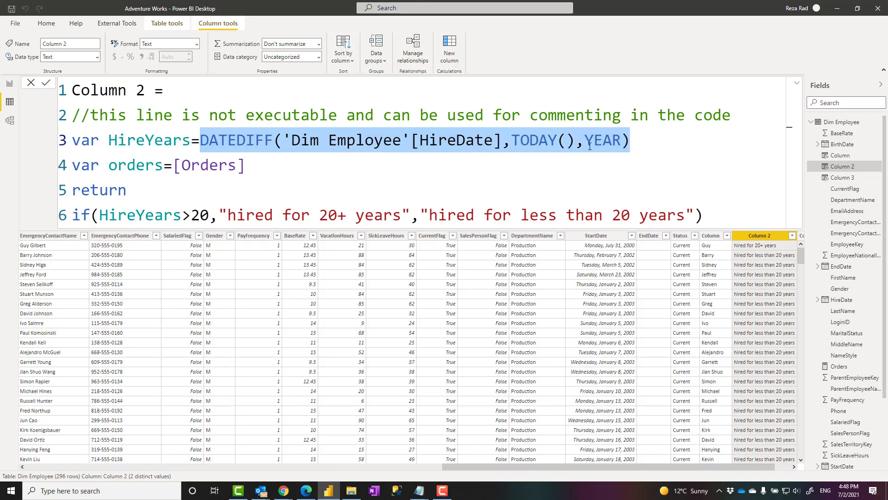
{"action": "left_click", "coordinate": [682, 149]}
Point out HireYears inside the IF expression and the return keyword.
{"action": "left_click", "coordinate": [137, 139]}
{"action": "double_click", "coordinate": [137, 138]}
{"action": "left_click_drag", "start_coordinate": [74, 216], "coordinate": [704, 216]}
{"action": "double_click", "coordinate": [135, 217]}
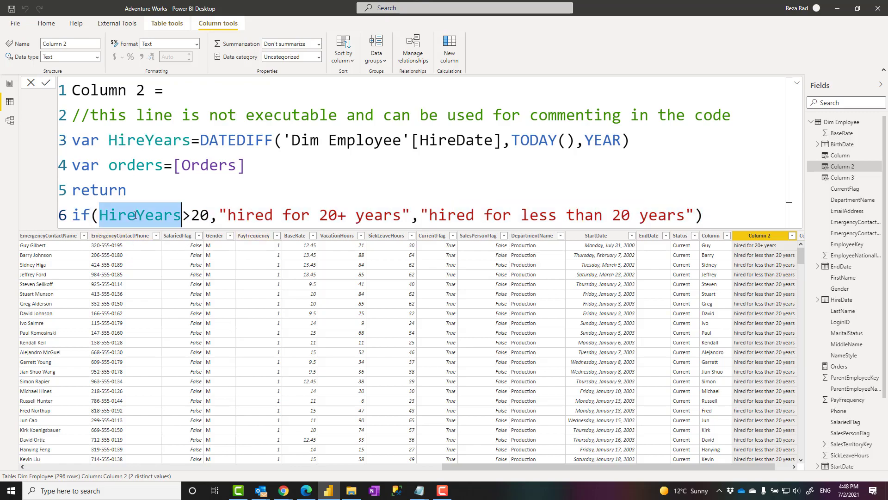
{"action": "left_click", "coordinate": [633, 141]}
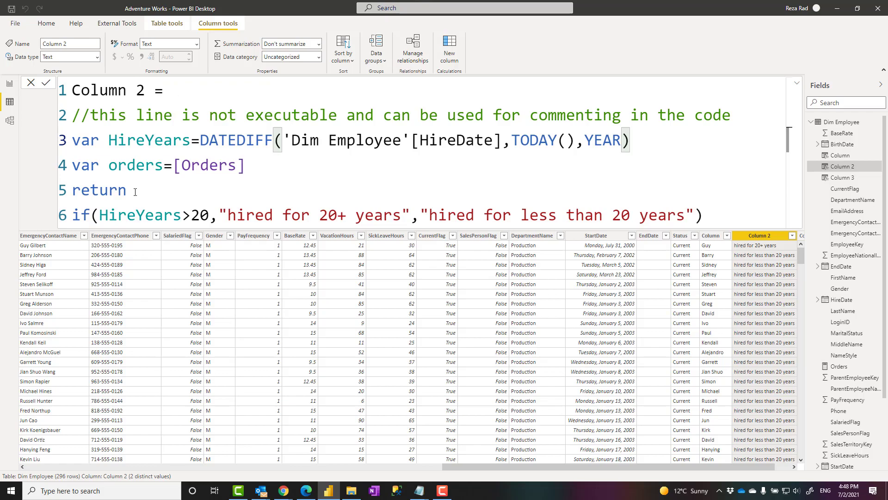
{"action": "double_click", "coordinate": [108, 197]}
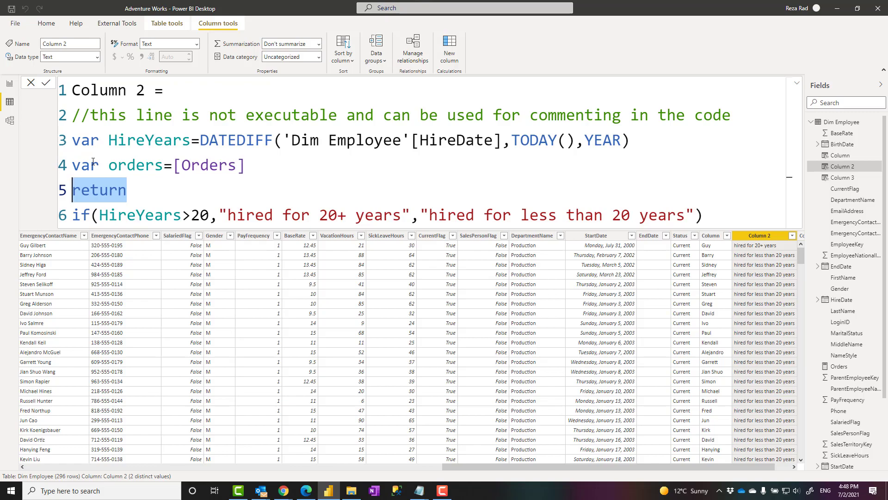
Highlight DATEDIFF, TODAY and YEAR, then show DATEDIFF's Date1, Date2, Interval hint.
{"action": "double_click", "coordinate": [220, 140]}
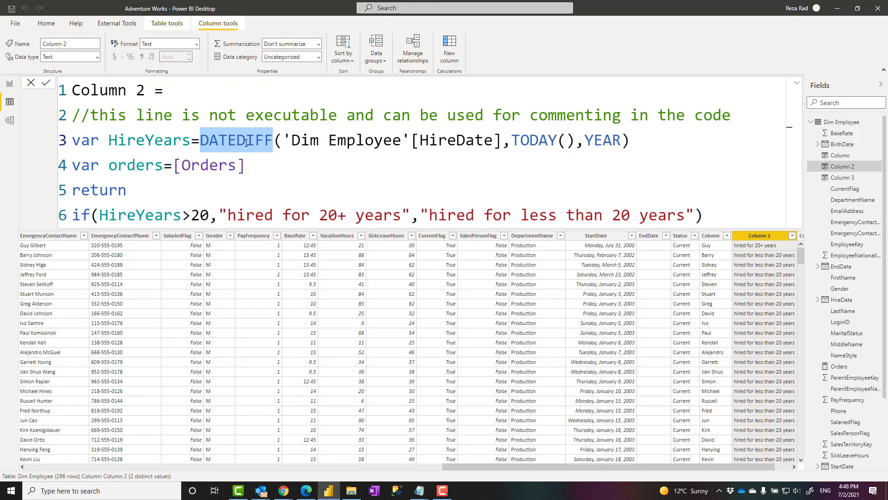
{"action": "left_click", "coordinate": [247, 142]}
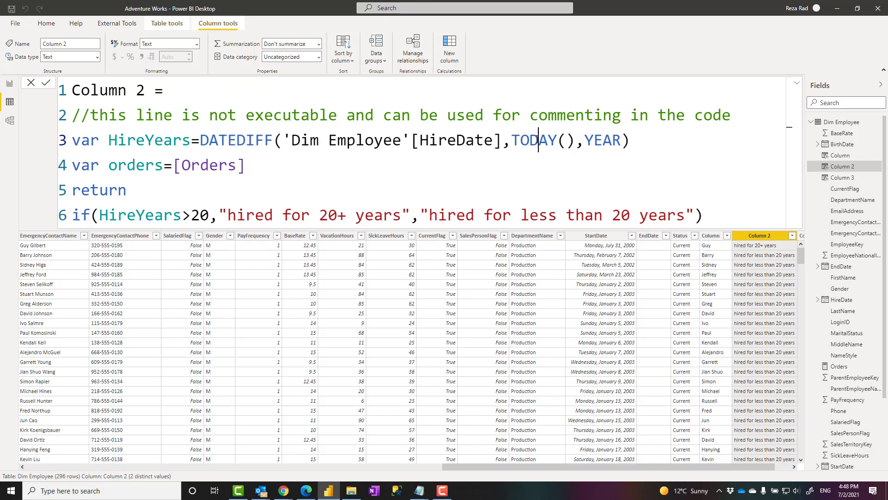
{"action": "double_click", "coordinate": [535, 139]}
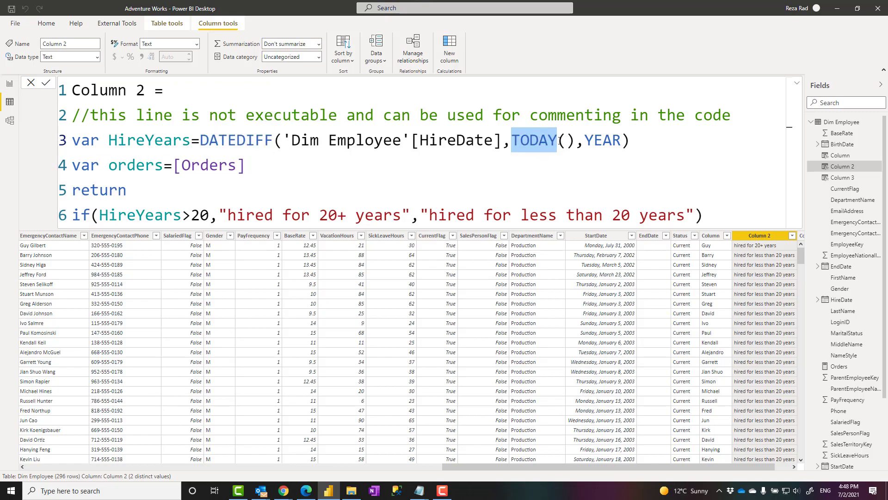
{"action": "double_click", "coordinate": [235, 141]}
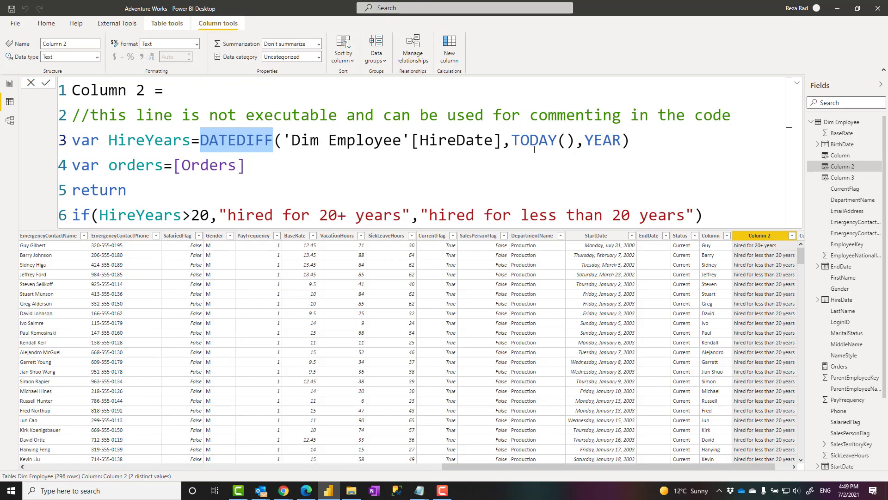
{"action": "double_click", "coordinate": [604, 141]}
{"action": "left_click", "coordinate": [620, 141]}
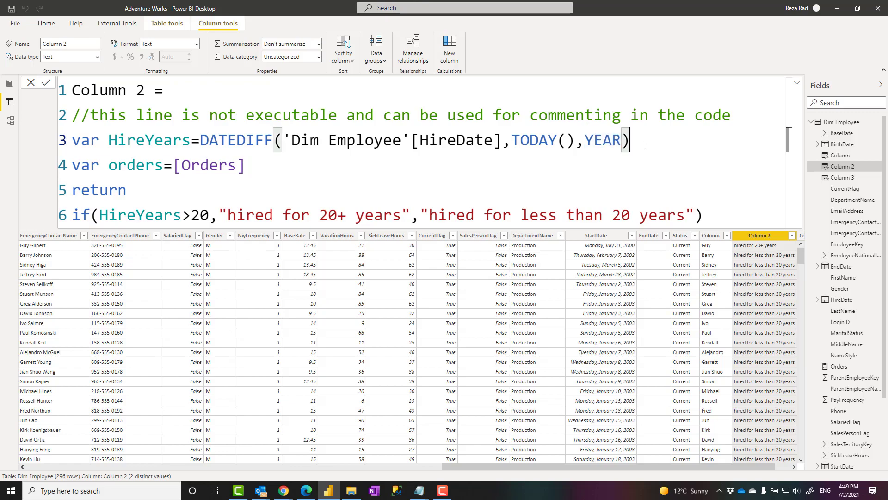
{"action": "left_click", "coordinate": [230, 143]}
{"action": "double_click", "coordinate": [234, 142]}
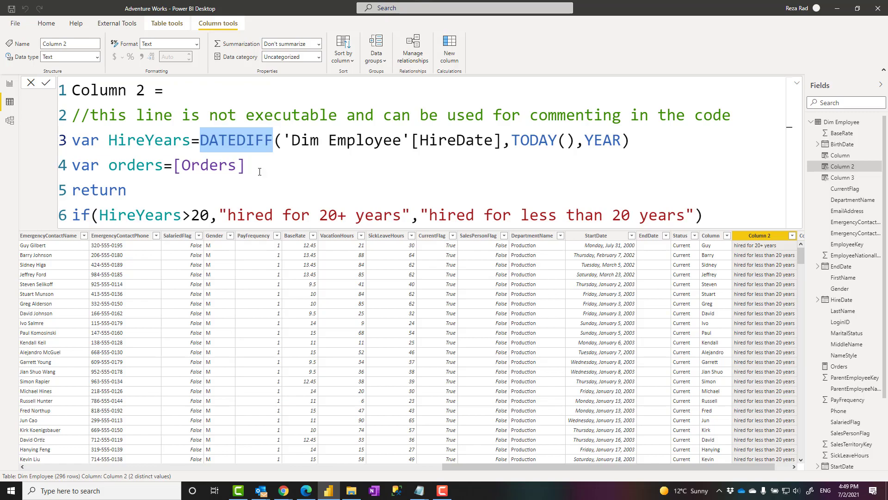
{"action": "left_click", "coordinate": [287, 139]}
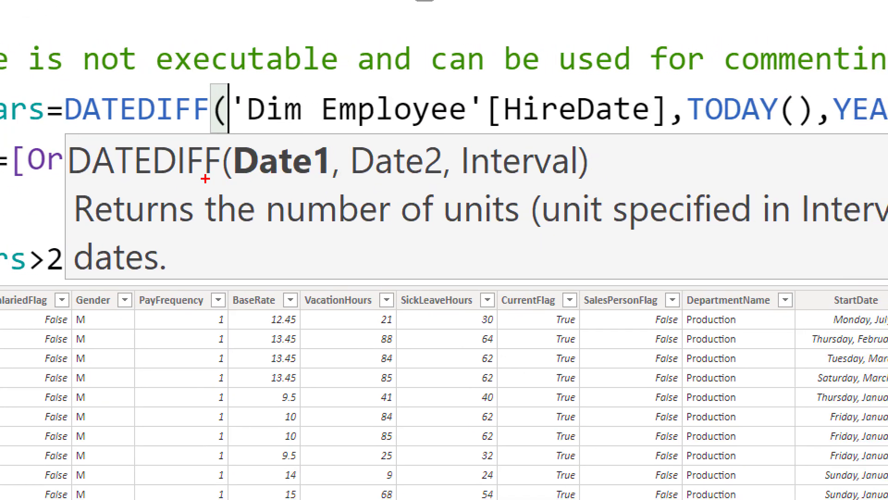
{"action": "mouse_move", "coordinate": [133, 180]}
{"action": "left_mouse_down"}
{"action": "mouse_move", "coordinate": [217, 176]}
{"action": "mouse_move", "coordinate": [347, 187]}
{"action": "left_mouse_up"}
{"action": "left_click_drag", "start_coordinate": [376, 183], "coordinate": [587, 185]}
{"action": "mouse_move", "coordinate": [63, 188]}
{"action": "left_mouse_down"}
{"action": "mouse_move", "coordinate": [481, 280]}
{"action": "mouse_move", "coordinate": [790, 286]}
{"action": "mouse_move", "coordinate": [869, 281]}
{"action": "left_mouse_up"}
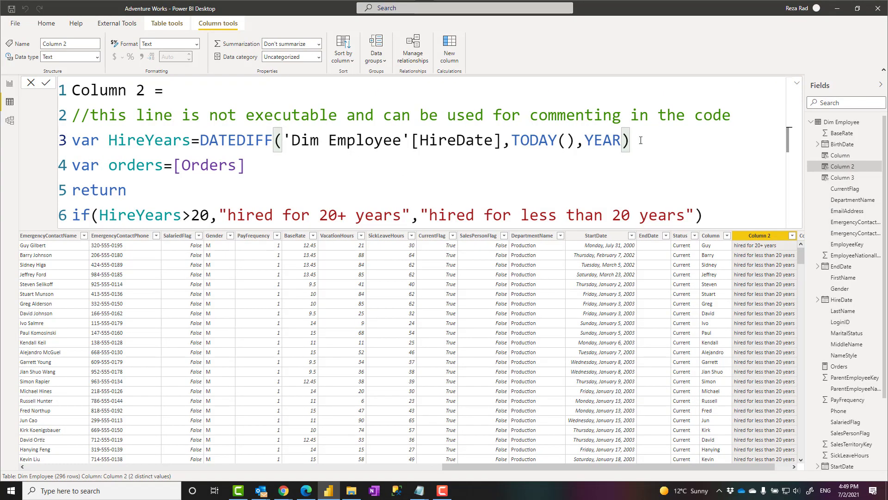
{"action": "double_click", "coordinate": [242, 140]}
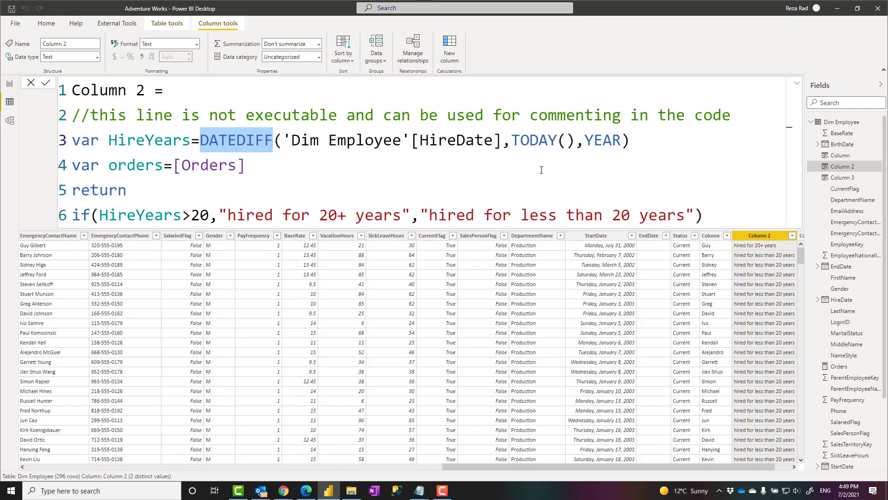
{"action": "left_click", "coordinate": [638, 142]}
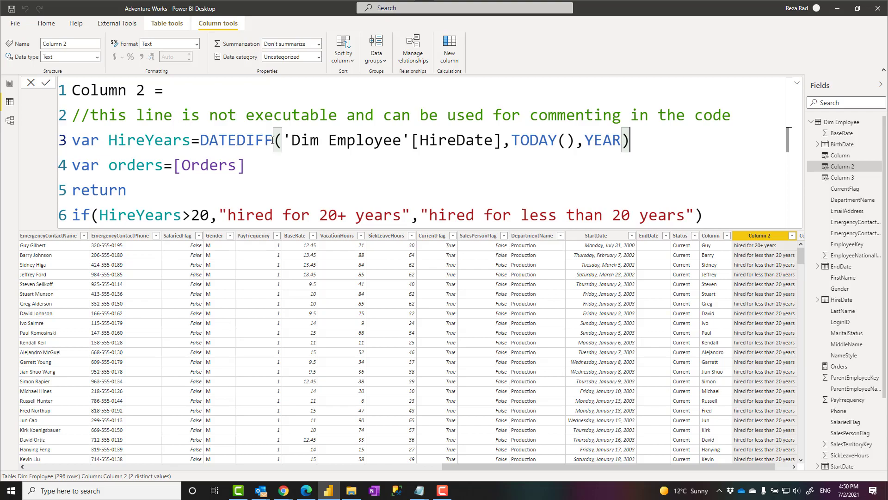
{"action": "left_click", "coordinate": [237, 141]}
{"action": "double_click", "coordinate": [237, 141]}
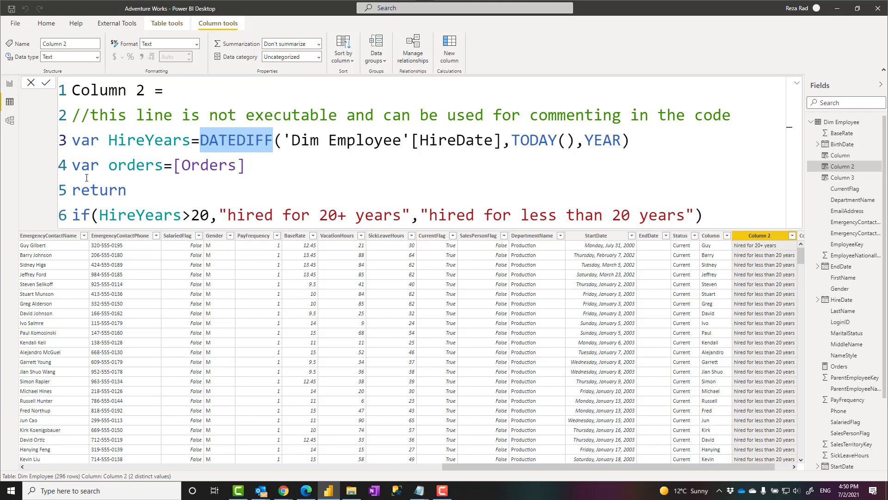
{"action": "left_click", "coordinate": [263, 176]}
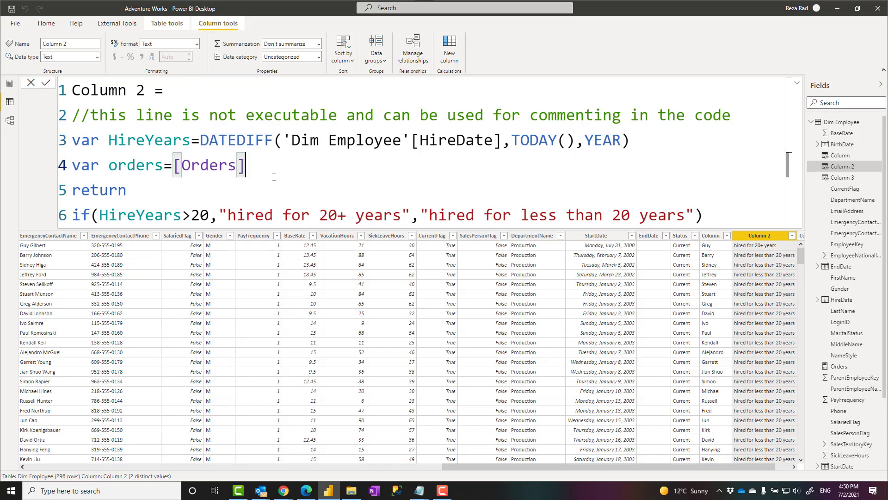
{"action": "scroll", "coordinate": [263, 166], "scroll_direction": "down", "scroll_amount": 1}
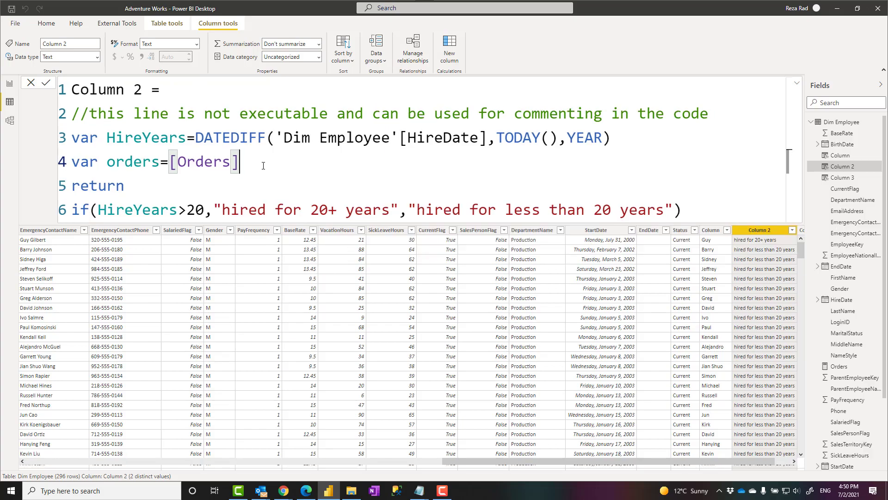
{"action": "scroll", "coordinate": [263, 165], "scroll_direction": "down", "scroll_amount": 1}
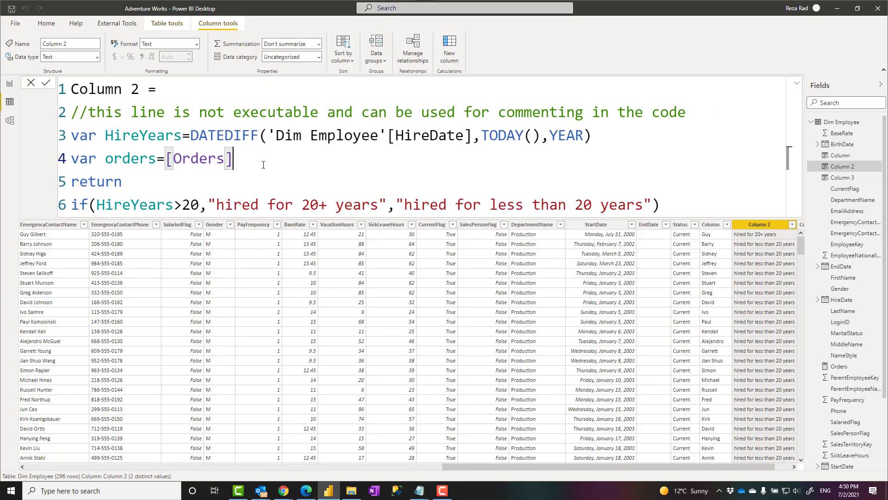
{"action": "scroll", "coordinate": [263, 165], "scroll_direction": "down", "scroll_amount": 1}
{"action": "scroll", "coordinate": [251, 157], "scroll_direction": "down", "scroll_amount": 1}
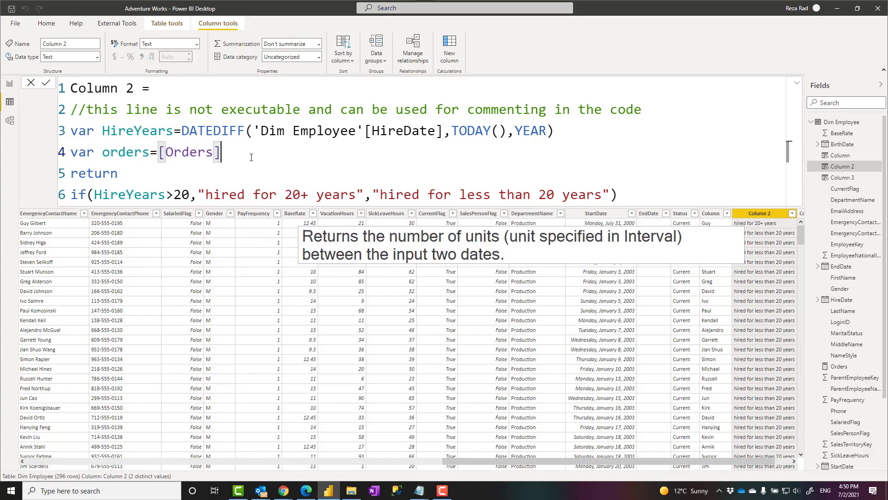
{"action": "scroll", "coordinate": [252, 158], "scroll_direction": "down", "scroll_amount": 2}
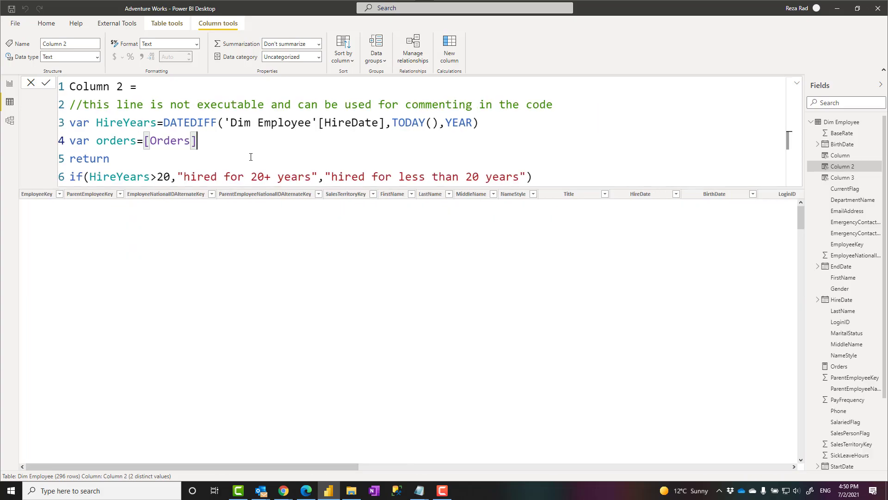
{"action": "scroll", "coordinate": [251, 157], "scroll_direction": "up", "scroll_amount": 2}
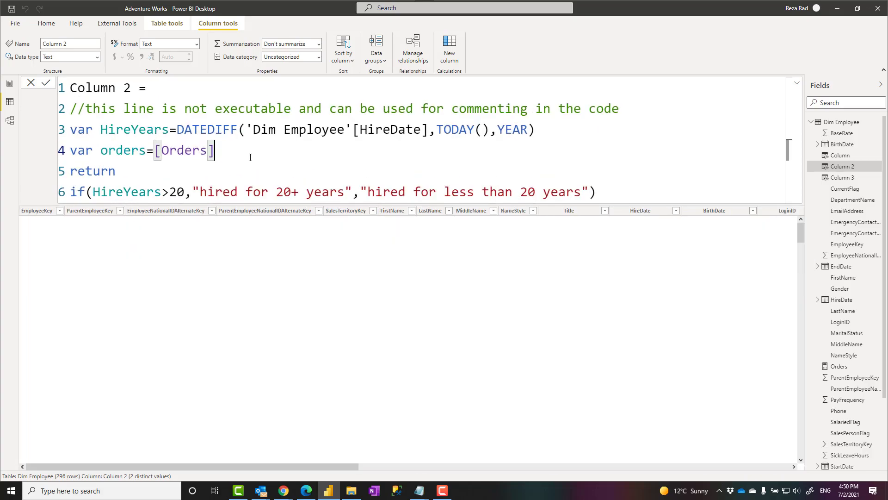
{"action": "scroll", "coordinate": [250, 158], "scroll_direction": "up", "scroll_amount": 1}
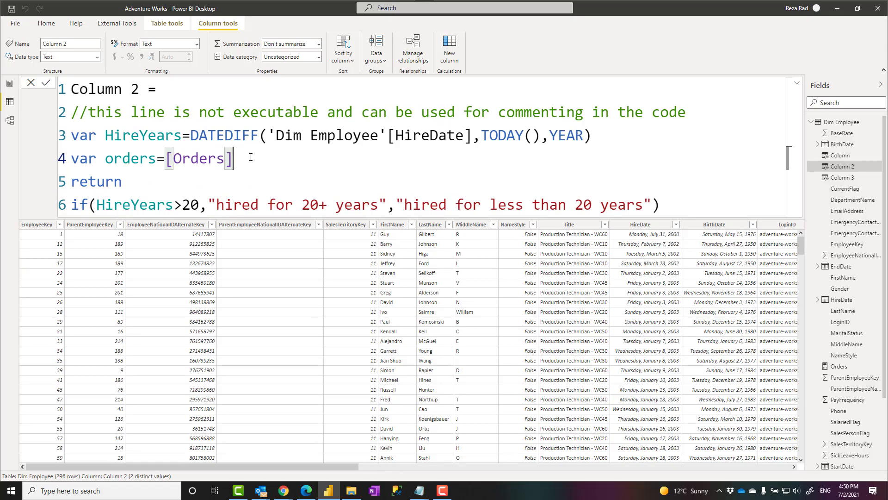
{"action": "scroll", "coordinate": [250, 157], "scroll_direction": "down", "scroll_amount": 2}
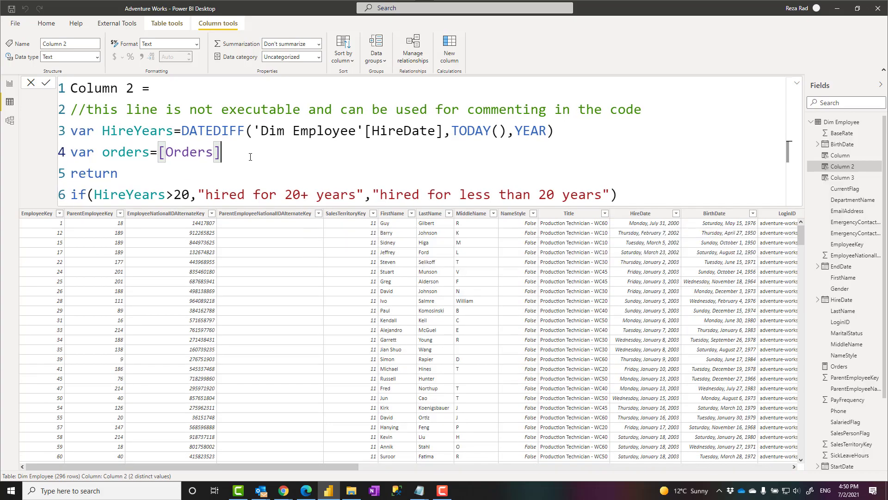
{"action": "scroll", "coordinate": [250, 157], "scroll_direction": "up", "scroll_amount": 1}
{"action": "scroll", "coordinate": [250, 156], "scroll_direction": "up", "scroll_amount": 1}
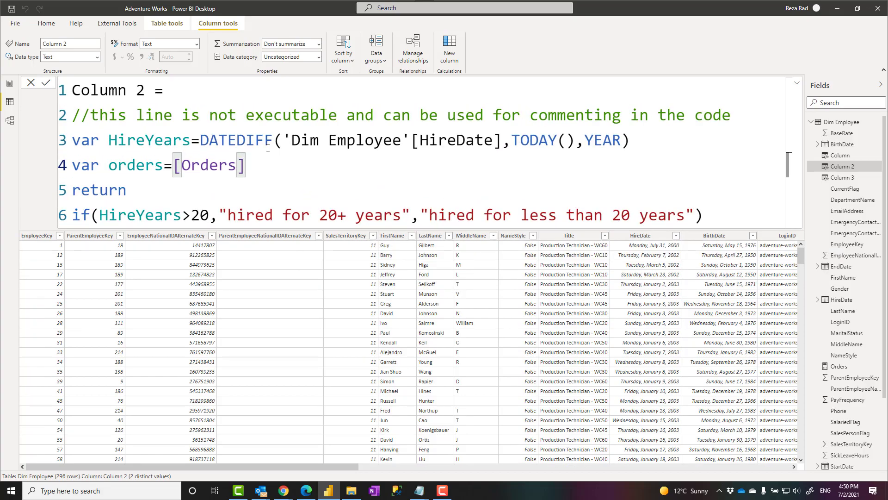
{"action": "left_click", "coordinate": [176, 91]}
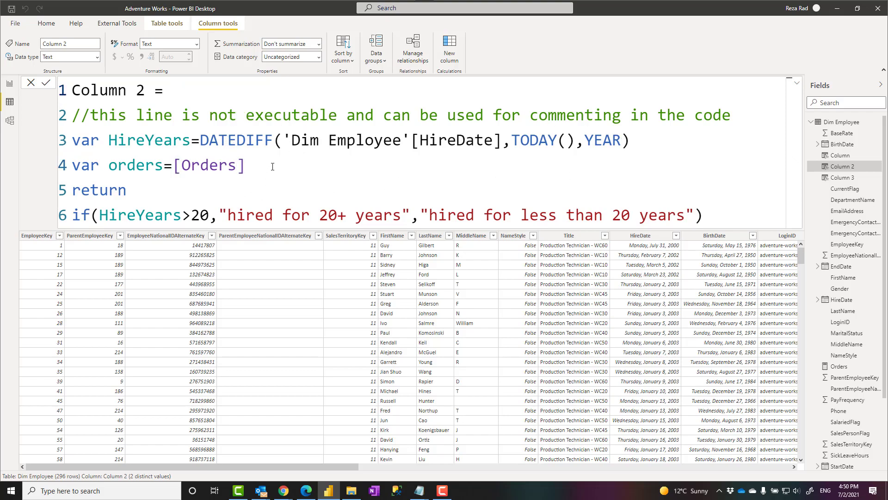
{"action": "double_click", "coordinate": [151, 147]}
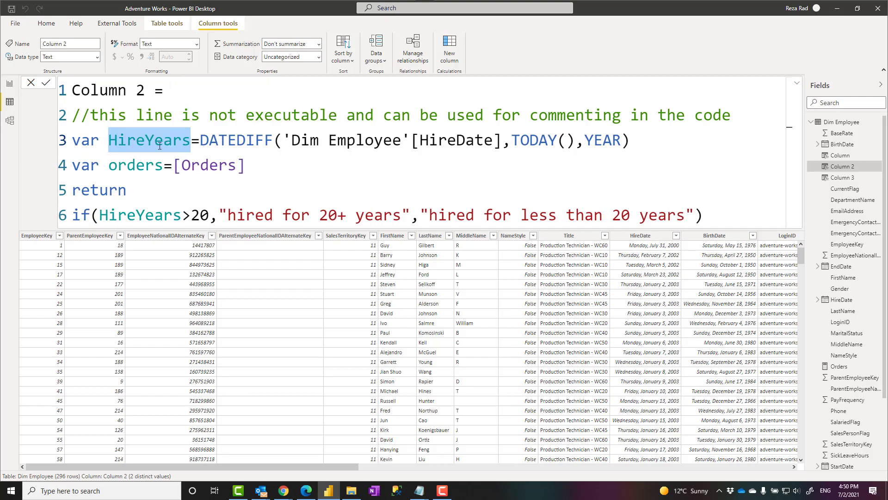
{"action": "left_click", "coordinate": [116, 115]}
{"action": "left_click_drag", "start_coordinate": [731, 115], "coordinate": [70, 115]}
{"action": "double_click", "coordinate": [241, 140]}
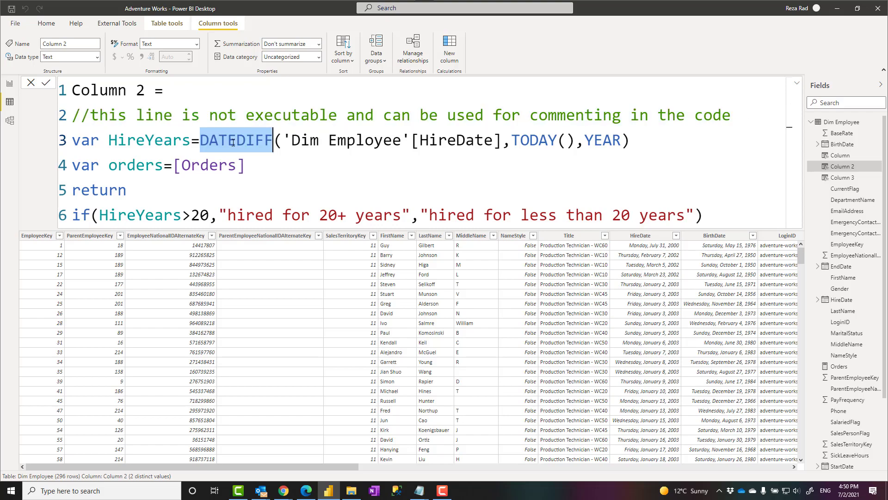
{"action": "double_click", "coordinate": [612, 147]}
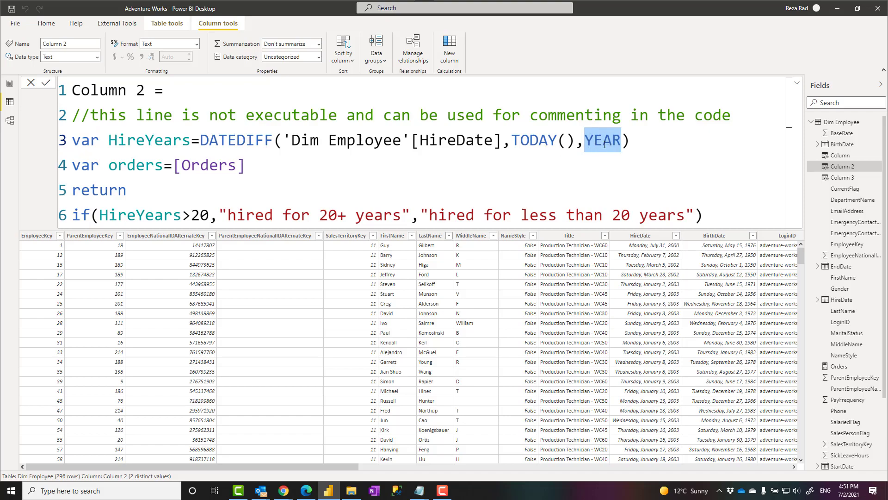
{"action": "double_click", "coordinate": [98, 190]}
{"action": "double_click", "coordinate": [86, 140]}
{"action": "left_click", "coordinate": [241, 166]}
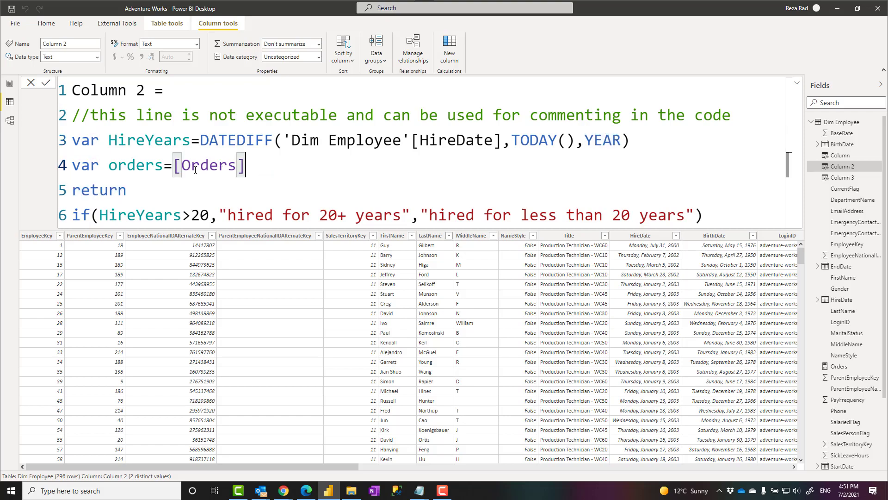
{"action": "left_click_drag", "start_coordinate": [182, 166], "coordinate": [235, 169]}
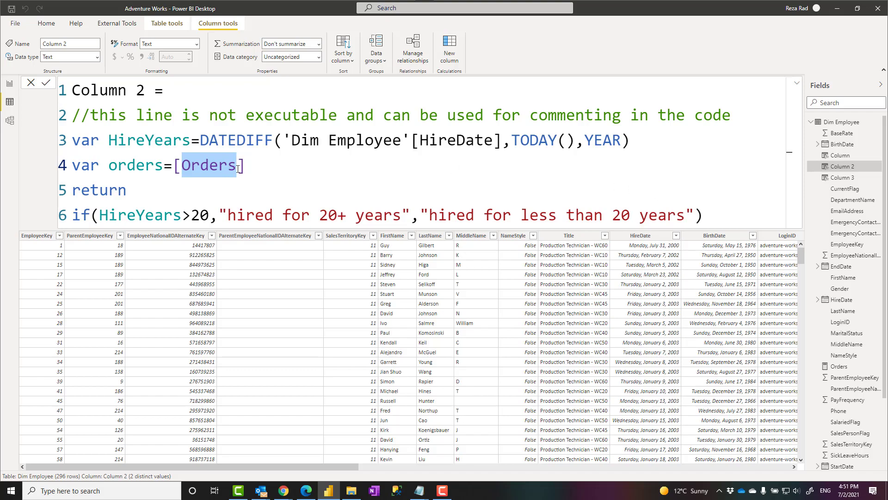
{"action": "left_click", "coordinate": [228, 215]}
{"action": "left_click_drag", "start_coordinate": [228, 214], "coordinate": [401, 215]}
{"action": "left_click", "coordinate": [689, 221]}
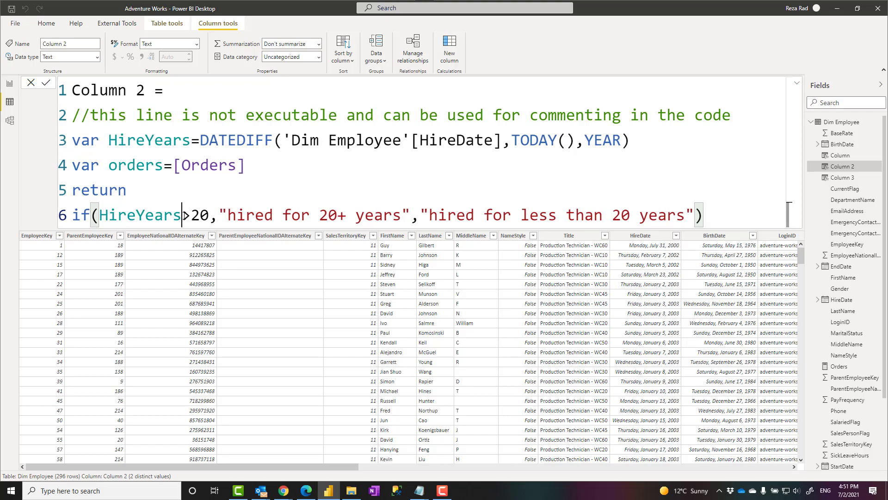
{"action": "double_click", "coordinate": [204, 215]}
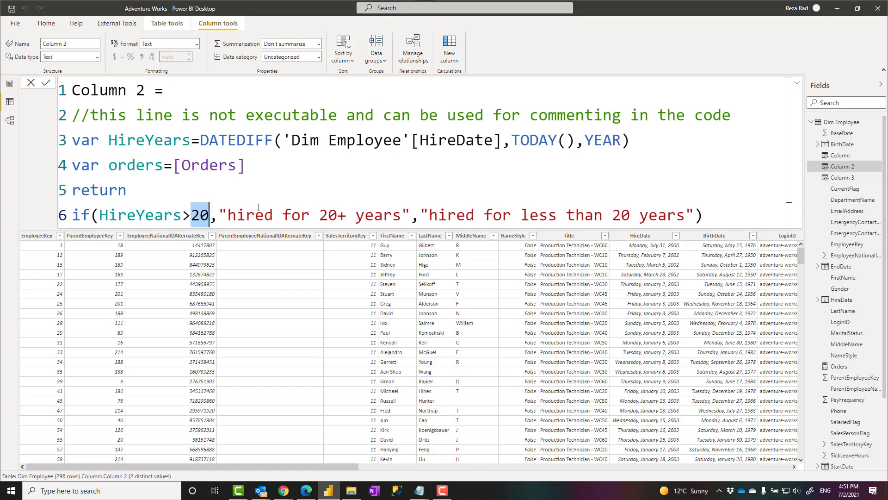
{"action": "left_click", "coordinate": [182, 189]}
{"action": "left_click", "coordinate": [724, 222]}
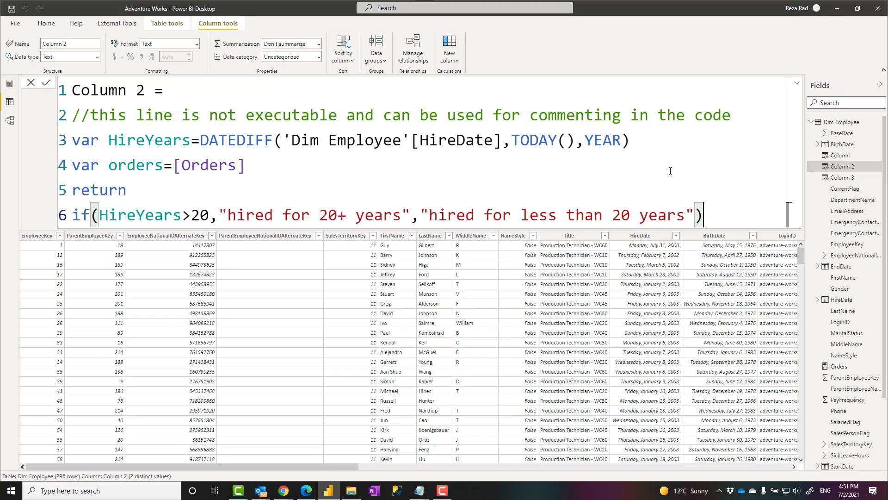
{"action": "left_click", "coordinate": [205, 190]}
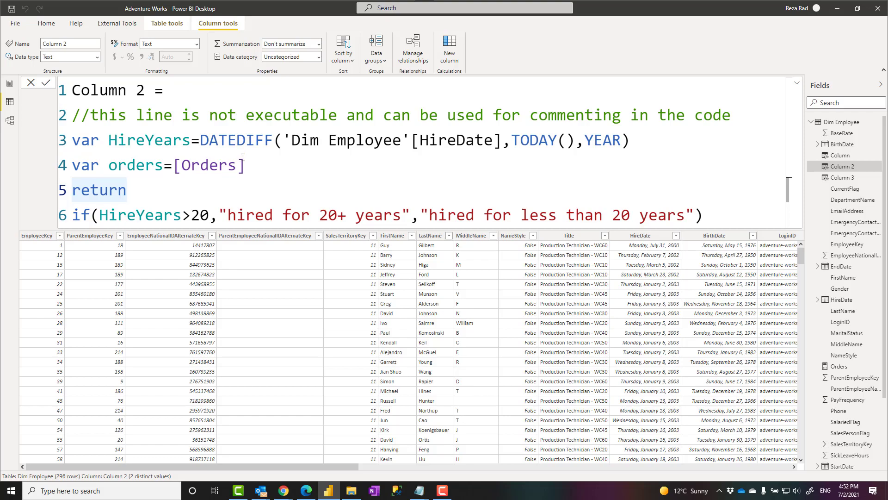
{"action": "left_click", "coordinate": [676, 139]}
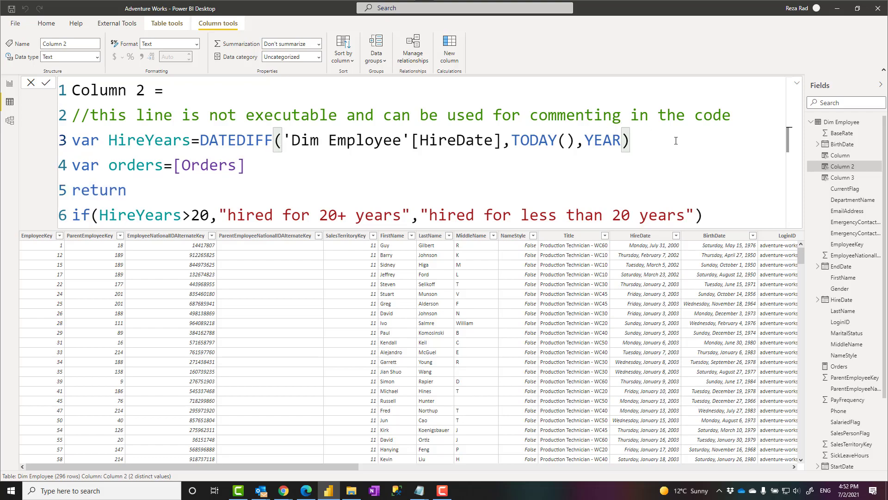